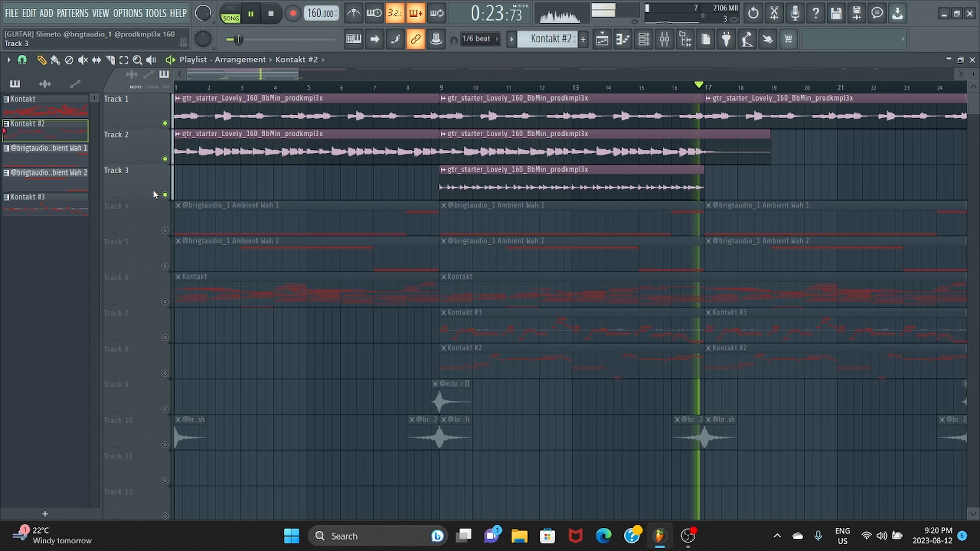
Step: Solo Track 1 and play its guitar clip from the start of the arrangement
{"action": "key", "text": "space"}
{"action": "right_click", "coordinate": [165, 123]}
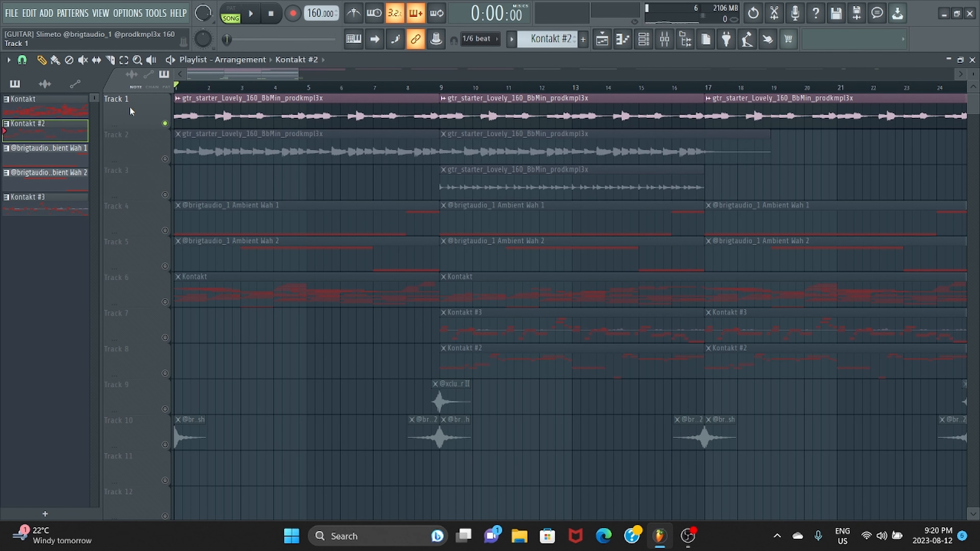
{"action": "scroll", "coordinate": [130, 112], "scroll_direction": "up", "scroll_amount": 2}
{"action": "scroll", "coordinate": [143, 122], "scroll_direction": "up", "scroll_amount": 3}
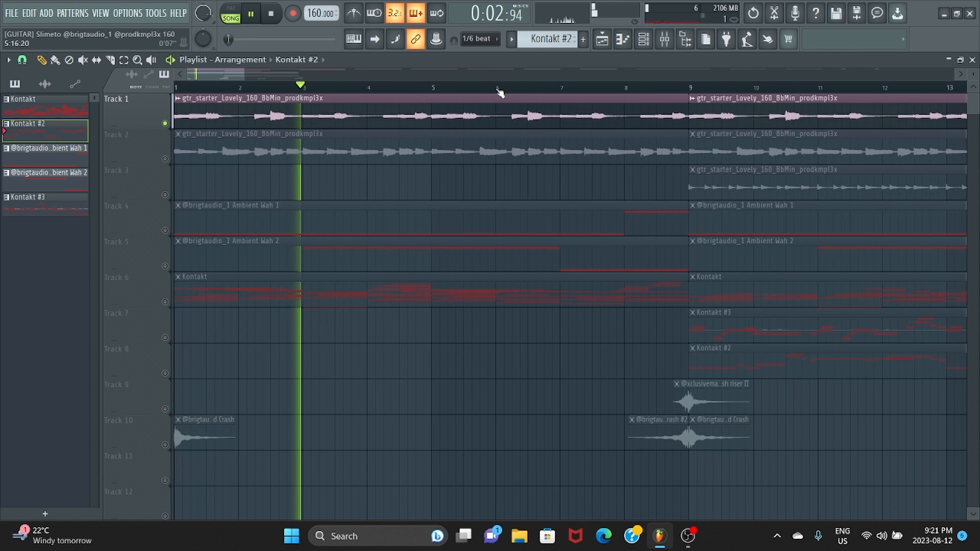
{"action": "key", "text": "space"}
Step: Solo Track 2 and play its guitar clip from the start of the arrangement
{"action": "right_click", "coordinate": [165, 159]}
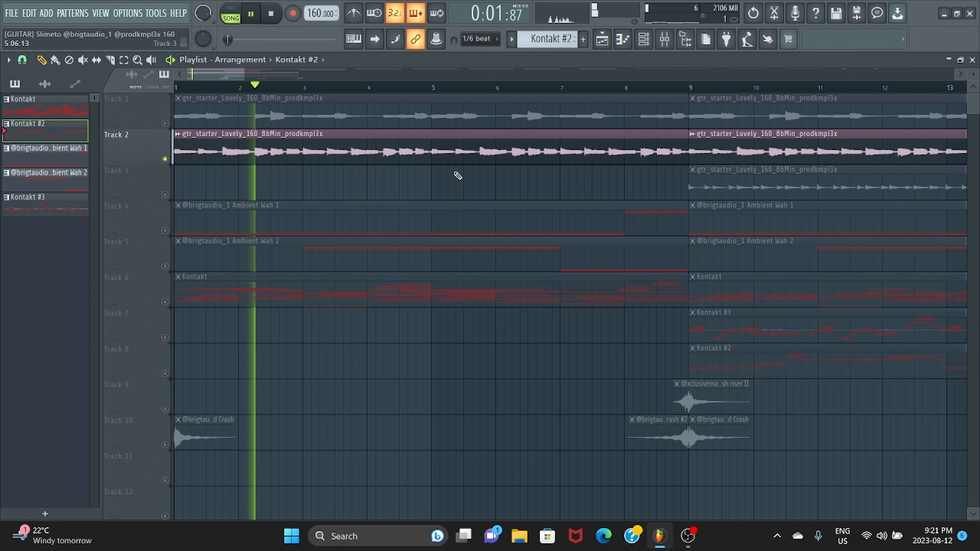
{"action": "scroll", "coordinate": [392, 157], "scroll_direction": "right", "scroll_amount": 4}
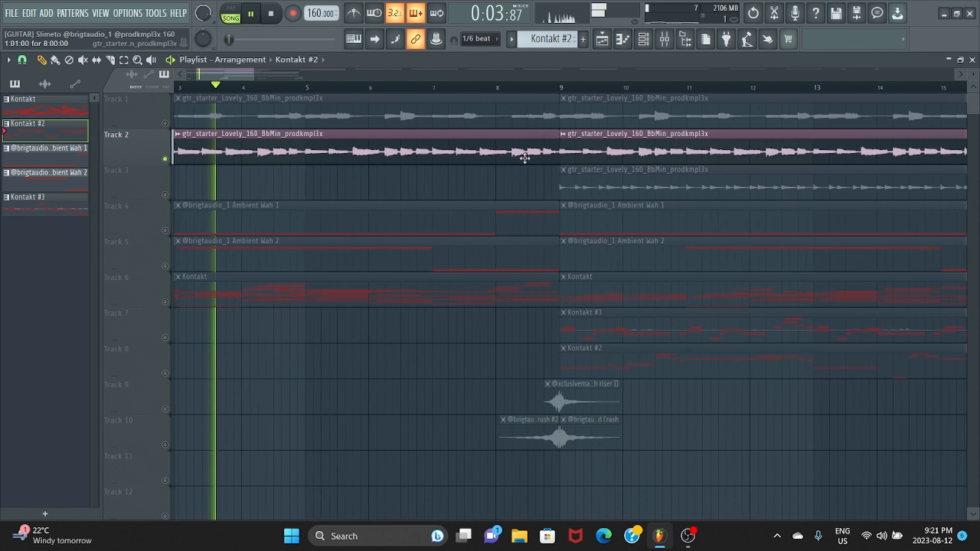
{"action": "key", "text": "space"}
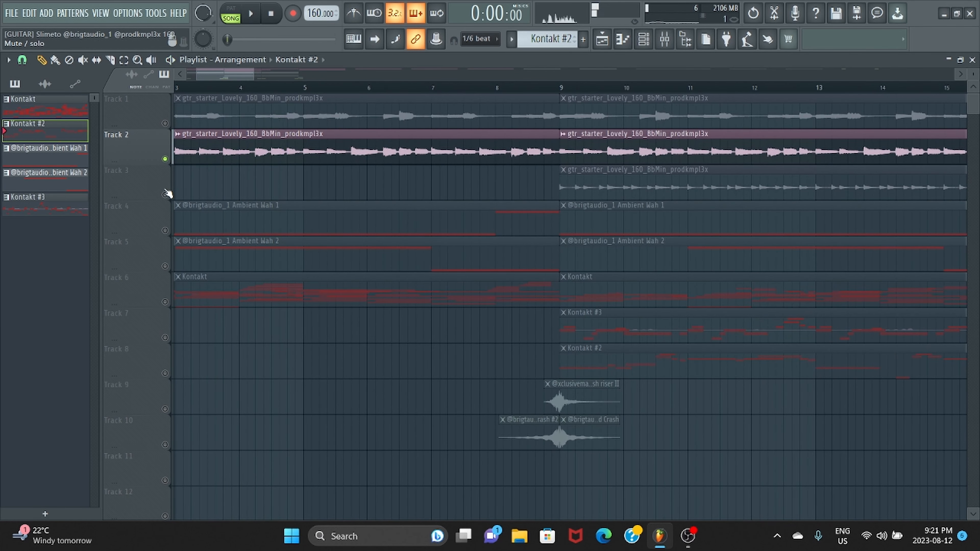
Step: Solo Track 3 to hear its guitar clip from bar 9, and turn all tracks back on
{"action": "right_click", "coordinate": [165, 194]}
{"action": "scroll", "coordinate": [530, 120], "scroll_direction": "down", "scroll_amount": 2}
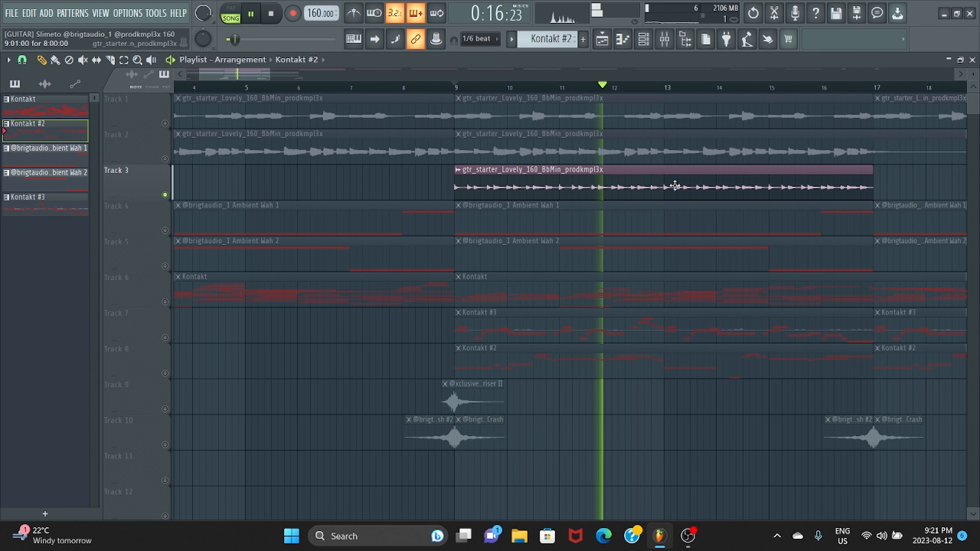
{"action": "scroll", "coordinate": [799, 164], "scroll_direction": "down", "scroll_amount": 2}
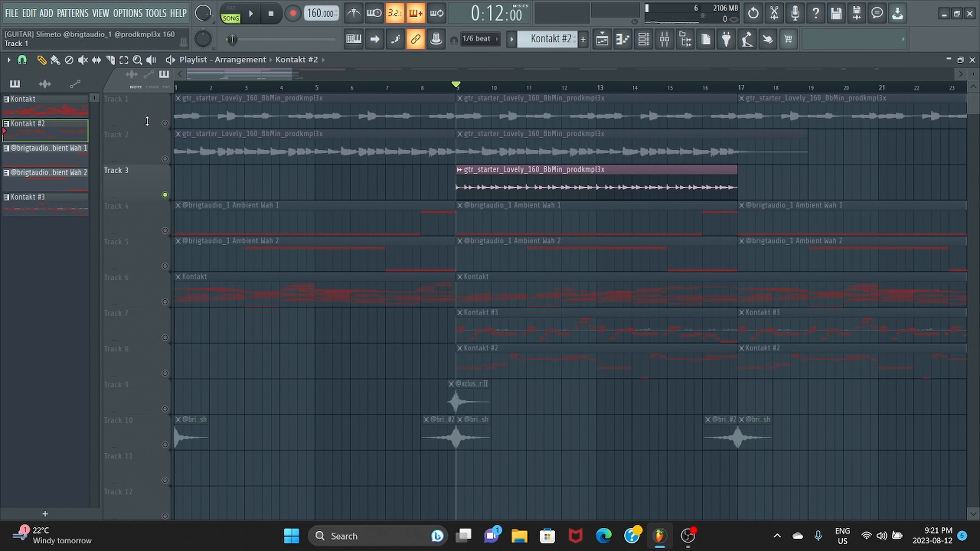
{"action": "left_click", "coordinate": [165, 159]}
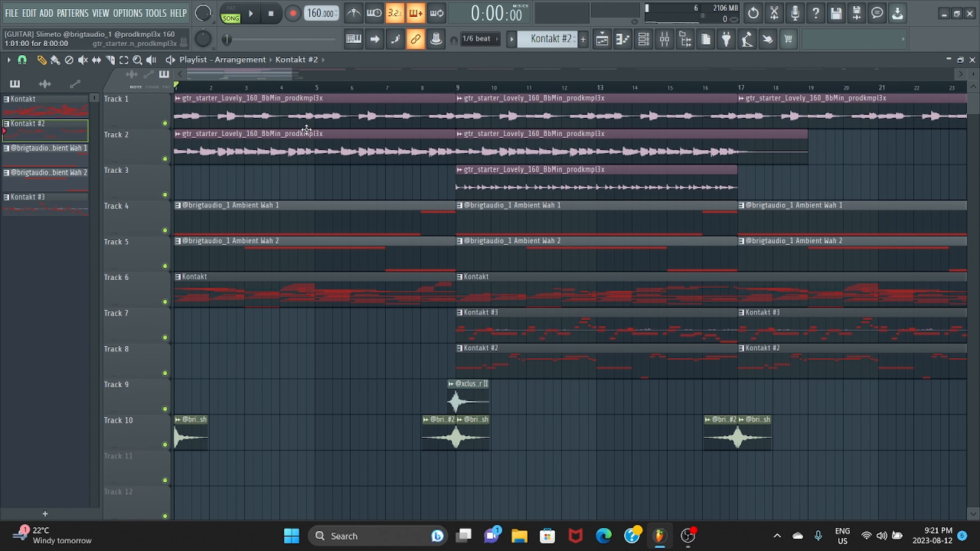
Step: Open the Kontakt pattern clip at bar 9 on Track 6 in the piano roll
{"action": "scroll", "coordinate": [319, 191], "scroll_direction": "down", "scroll_amount": 4}
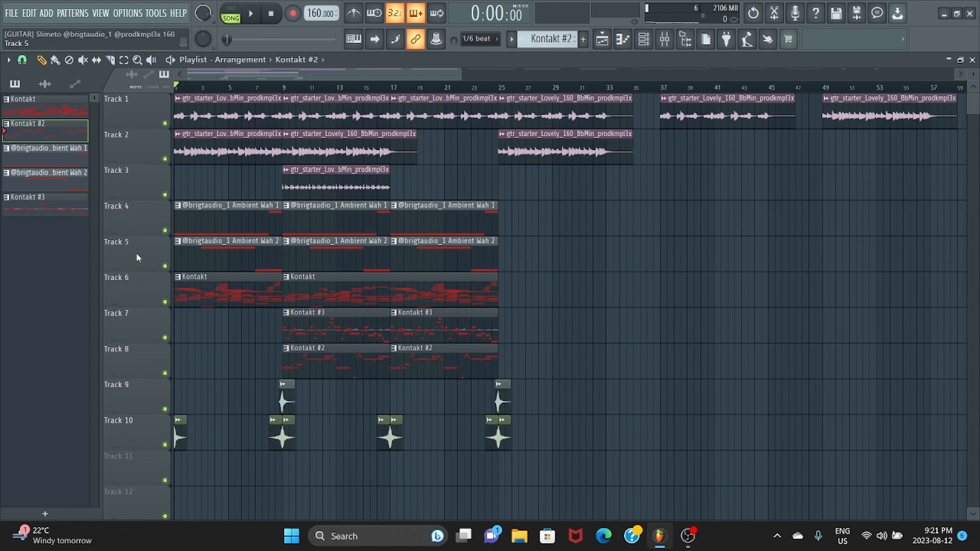
{"action": "scroll", "coordinate": [136, 254], "scroll_direction": "up", "scroll_amount": 5}
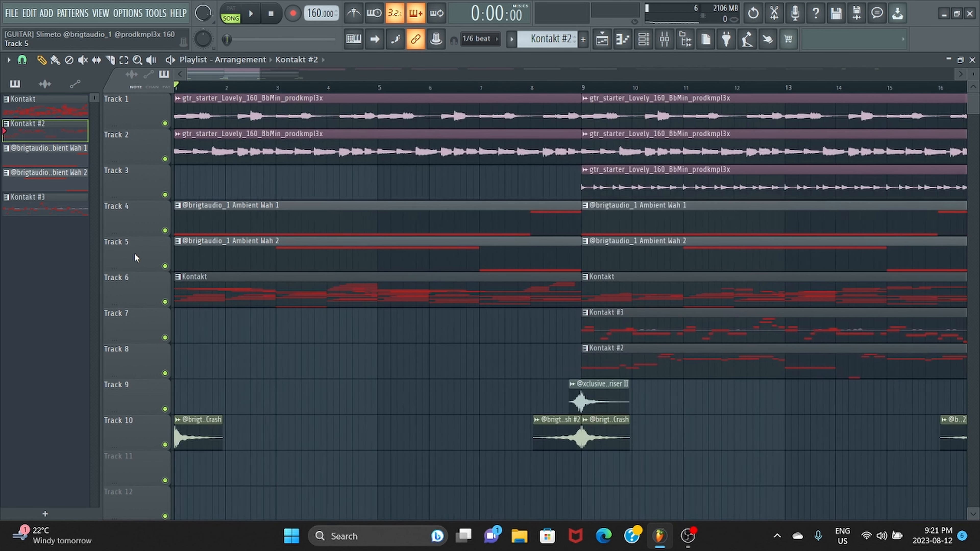
{"action": "double_click", "coordinate": [631, 305]}
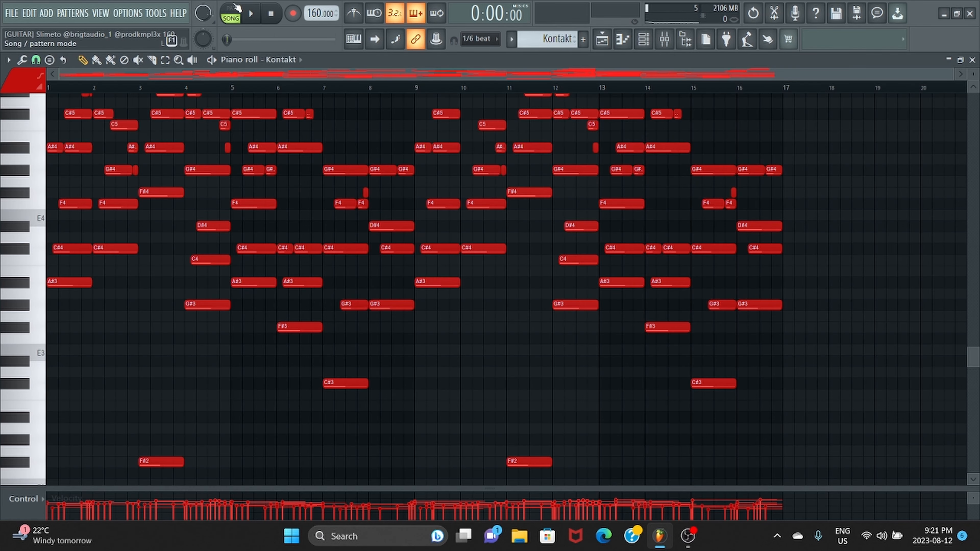
Step: Play the whole Kontakt pattern in pattern mode, following its chord and melody notes up to the highest octave
{"action": "scroll", "coordinate": [208, 167], "scroll_direction": "up", "scroll_amount": 4}
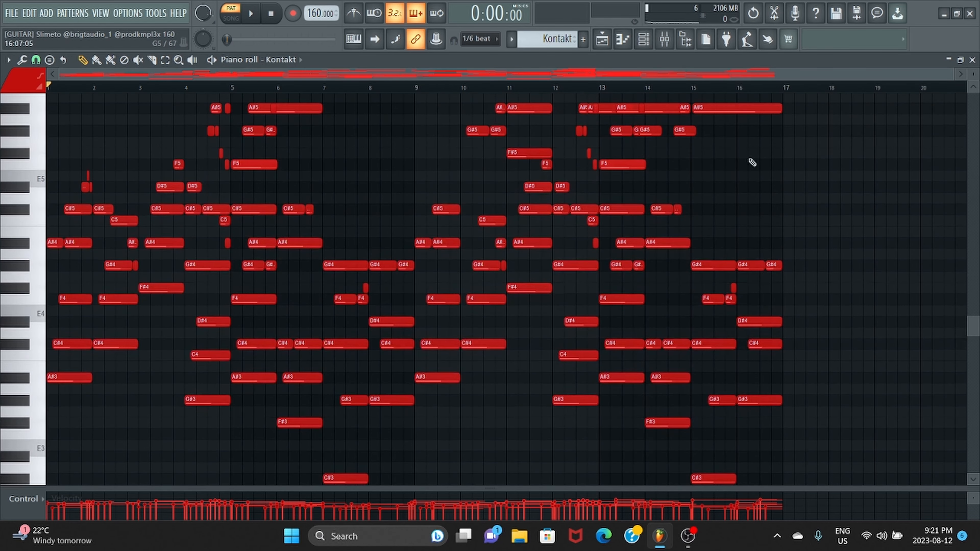
{"action": "scroll", "coordinate": [868, 175], "scroll_direction": "up", "scroll_amount": 1}
{"action": "key", "text": "space"}
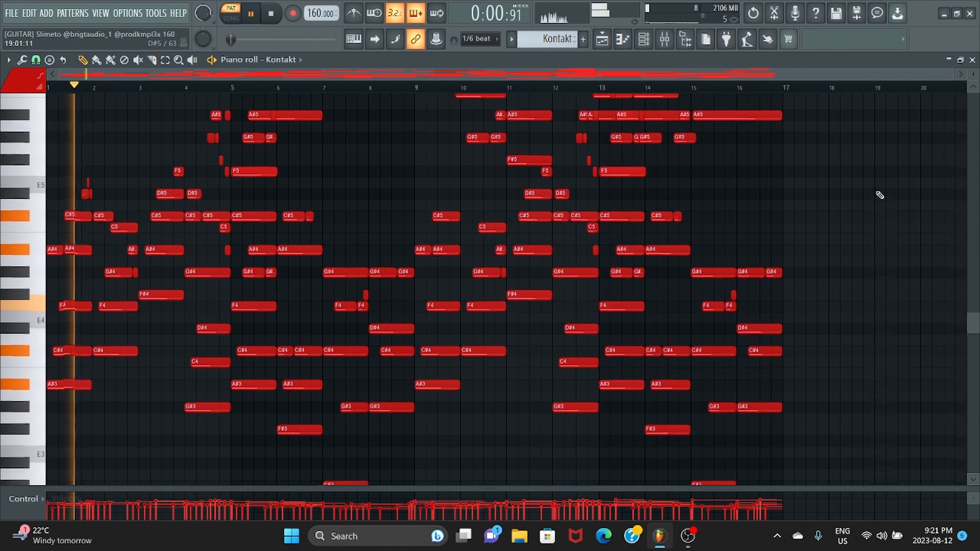
{"action": "scroll", "coordinate": [877, 193], "scroll_direction": "up", "scroll_amount": 1}
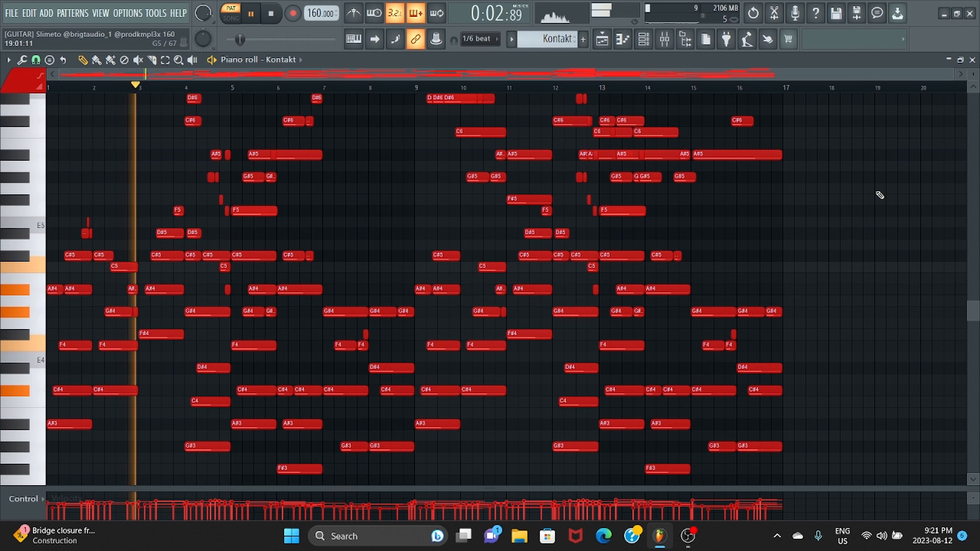
{"action": "scroll", "coordinate": [879, 195], "scroll_direction": "up", "scroll_amount": 1}
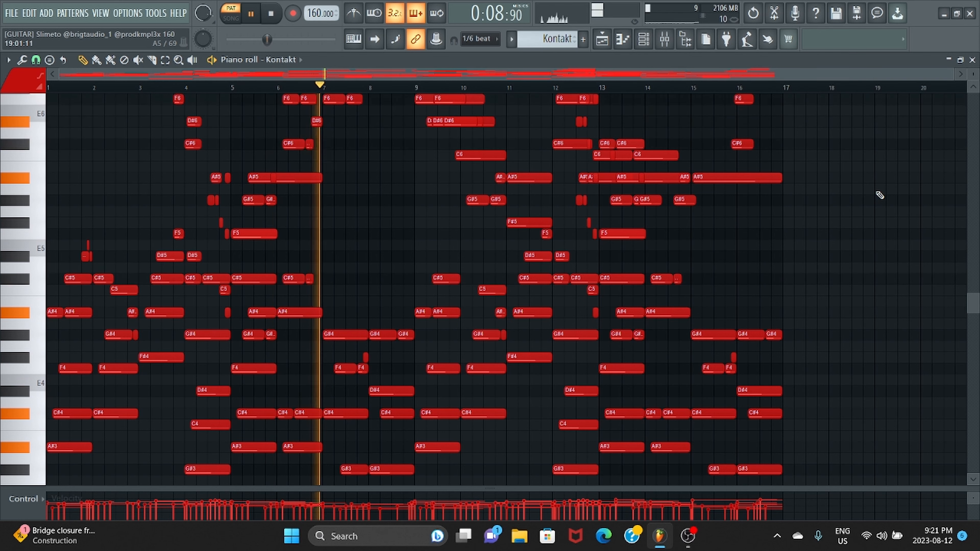
{"action": "scroll", "coordinate": [880, 195], "scroll_direction": "up", "scroll_amount": 1}
{"action": "scroll", "coordinate": [880, 195], "scroll_direction": "up", "scroll_amount": 3}
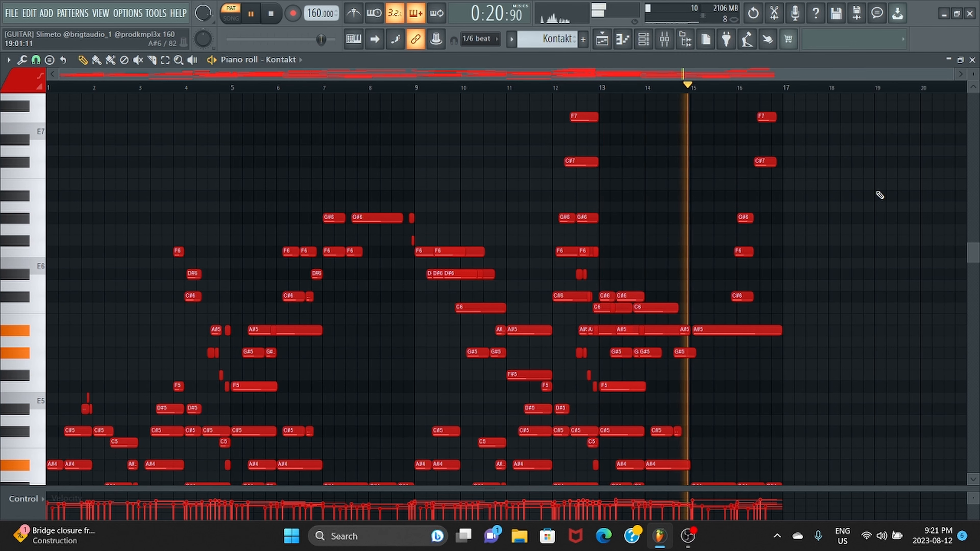
{"action": "scroll", "coordinate": [879, 195], "scroll_direction": "up", "scroll_amount": 3}
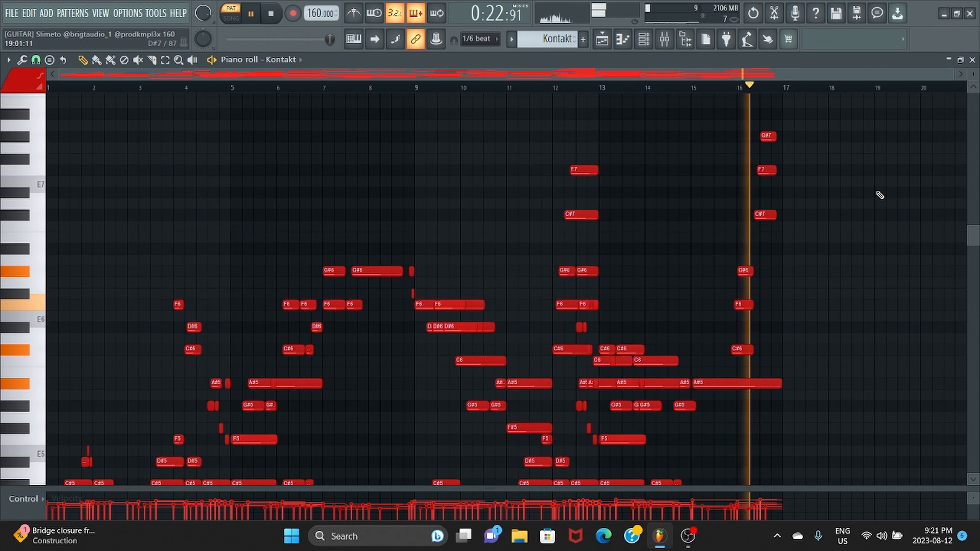
{"action": "scroll", "coordinate": [879, 195], "scroll_direction": "down", "scroll_amount": 10}
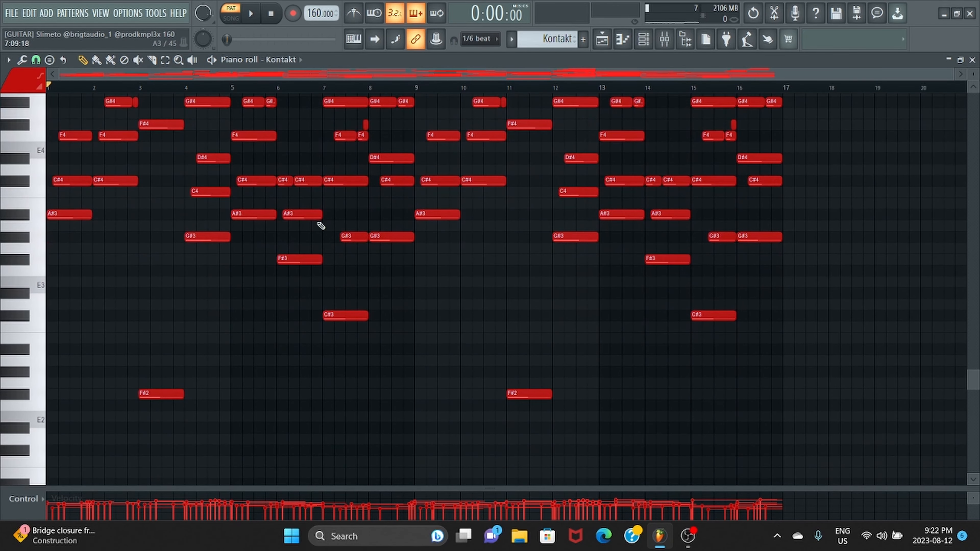
Step: Return to the playlist and open Track 1's guitar audio clip in the pitch corrector
{"action": "scroll", "coordinate": [322, 201], "scroll_direction": "down", "scroll_amount": 1}
{"action": "left_click", "coordinate": [604, 41]}
{"action": "double_click", "coordinate": [299, 116]}
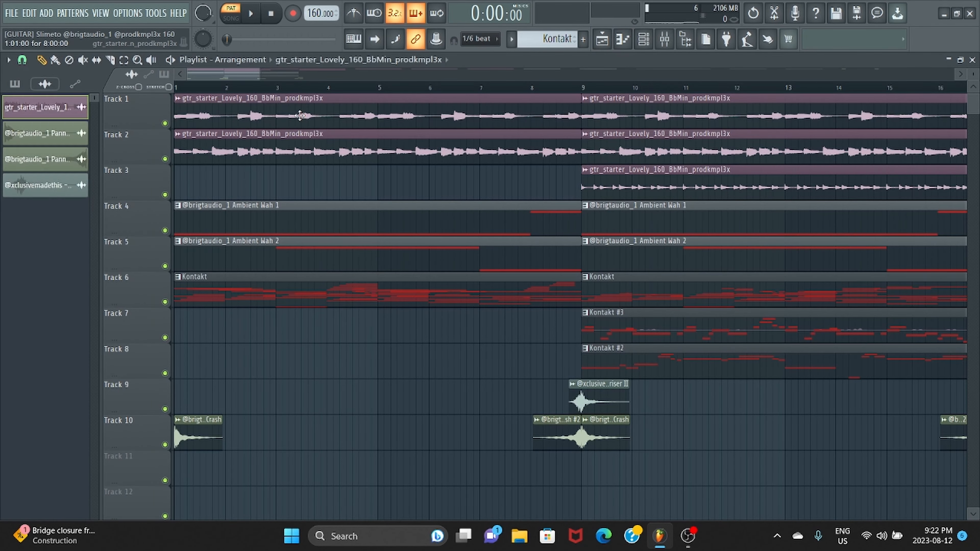
{"action": "right_click", "coordinate": [191, 361]}
{"action": "left_click", "coordinate": [265, 391]}
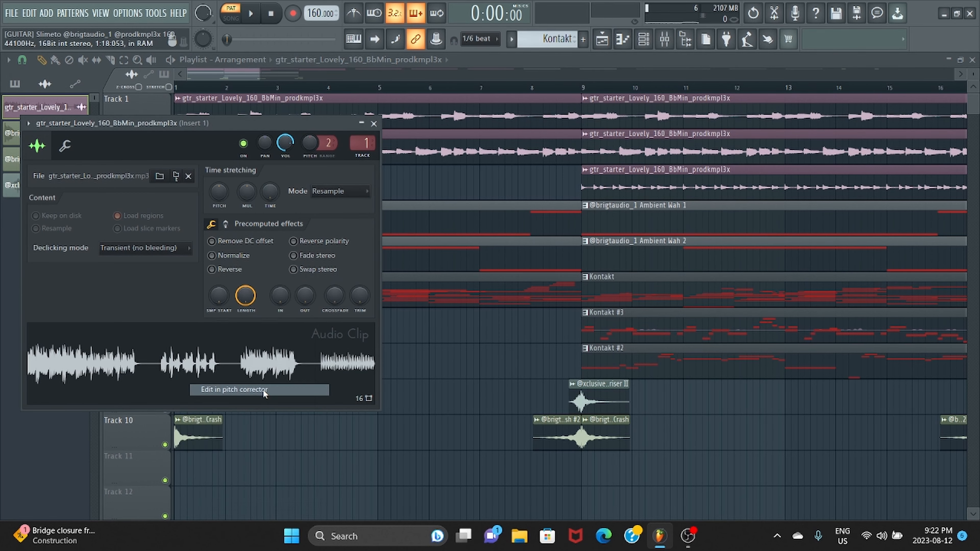
Step: Locate the detected guitar notes at bar 21 in Newtone and play them from there
{"action": "scroll", "coordinate": [457, 250], "scroll_direction": "down", "scroll_amount": 5}
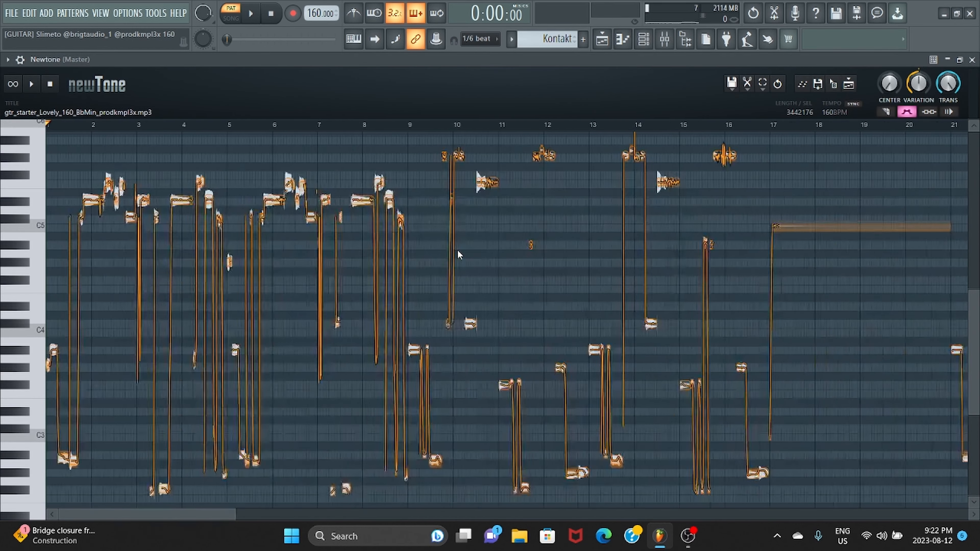
{"action": "scroll", "coordinate": [663, 258], "scroll_direction": "up", "scroll_amount": 8}
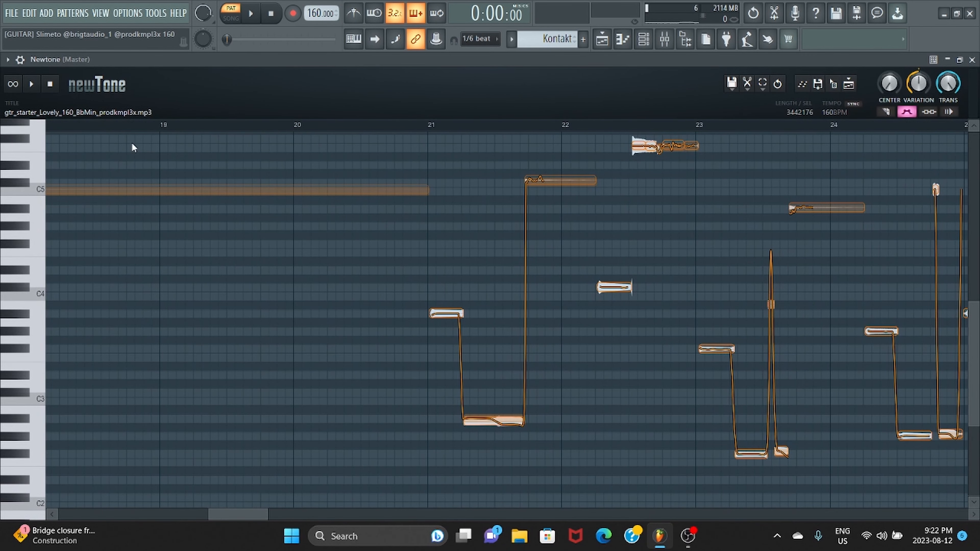
{"action": "double_click", "coordinate": [445, 312]}
{"action": "left_click", "coordinate": [370, 127]}
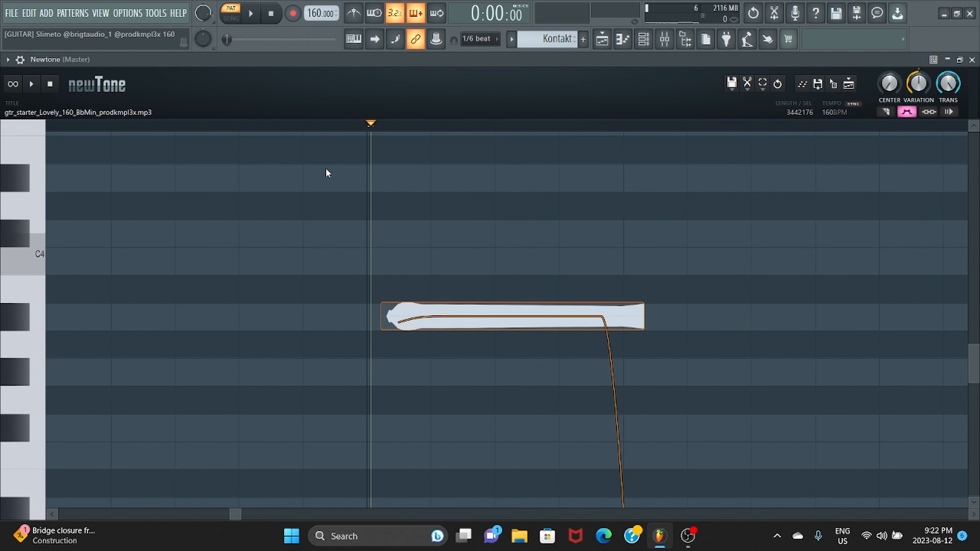
{"action": "scroll", "coordinate": [325, 168], "scroll_direction": "down", "scroll_amount": 4}
{"action": "scroll", "coordinate": [415, 291], "scroll_direction": "down", "scroll_amount": 2}
{"action": "key", "text": "space"}
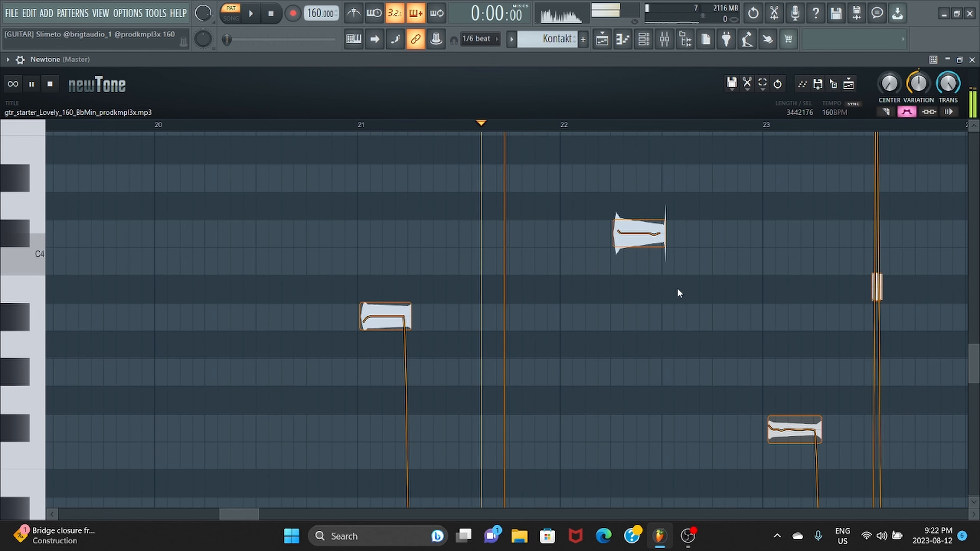
{"action": "key", "text": "space"}
Step: Play the detected guitar notes from bar 22 to bar 24 to identify the chord roots
{"action": "scroll", "coordinate": [593, 246], "scroll_direction": "down", "scroll_amount": 2}
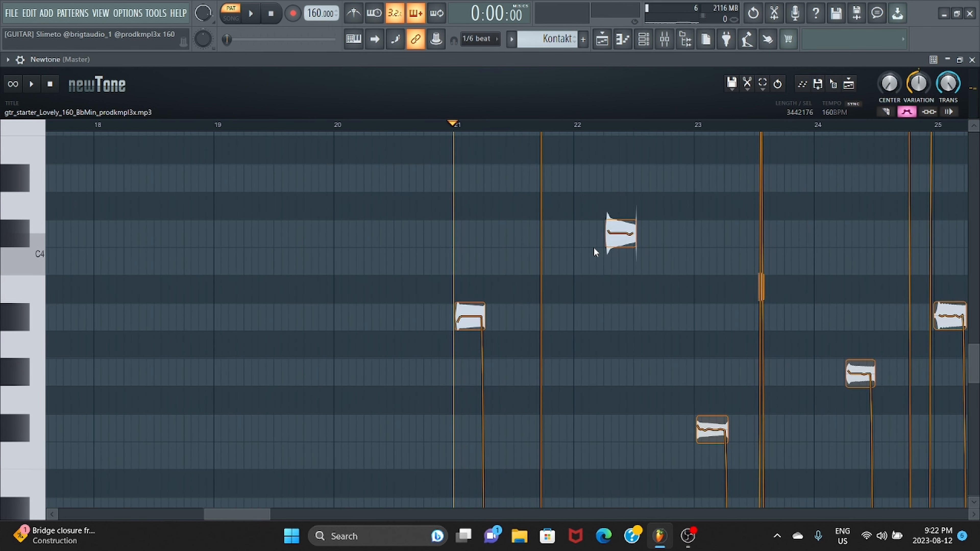
{"action": "left_click", "coordinate": [600, 126]}
{"action": "key", "text": "space"}
{"action": "scroll", "coordinate": [636, 277], "scroll_direction": "down", "scroll_amount": 2}
{"action": "key", "text": "space"}
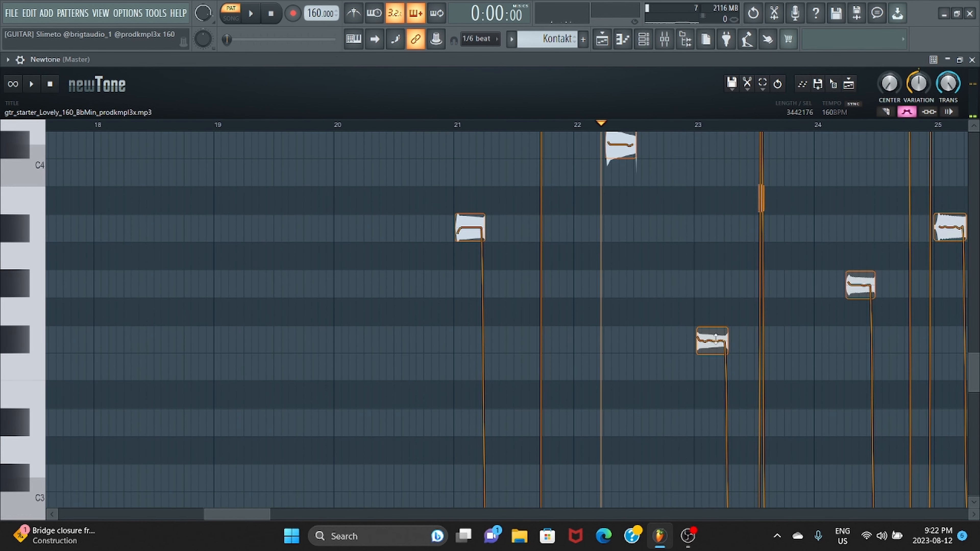
{"action": "key", "text": "space"}
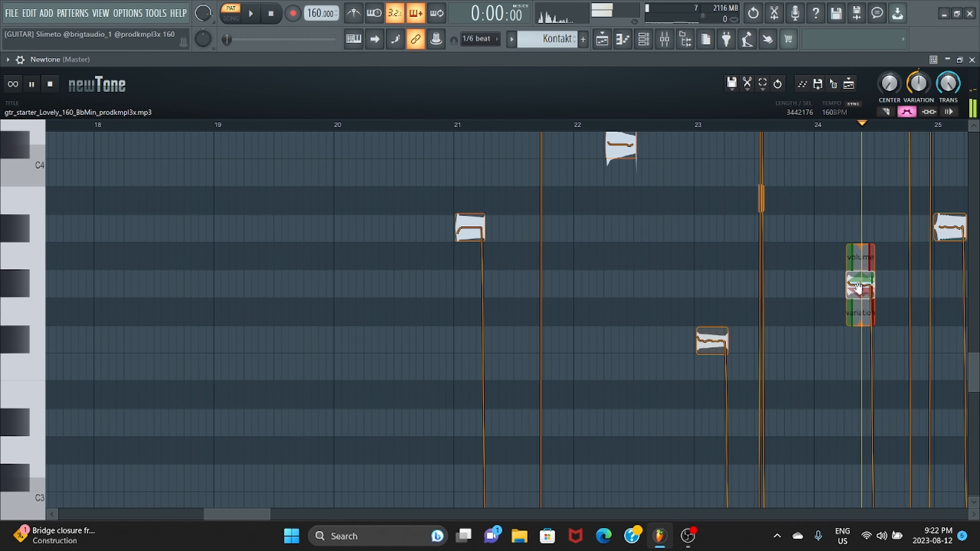
Step: Return to the playlist, reopen the Kontakt pattern from Track 6 in the piano roll, and examine its low root notes
{"action": "key", "text": "F5"}
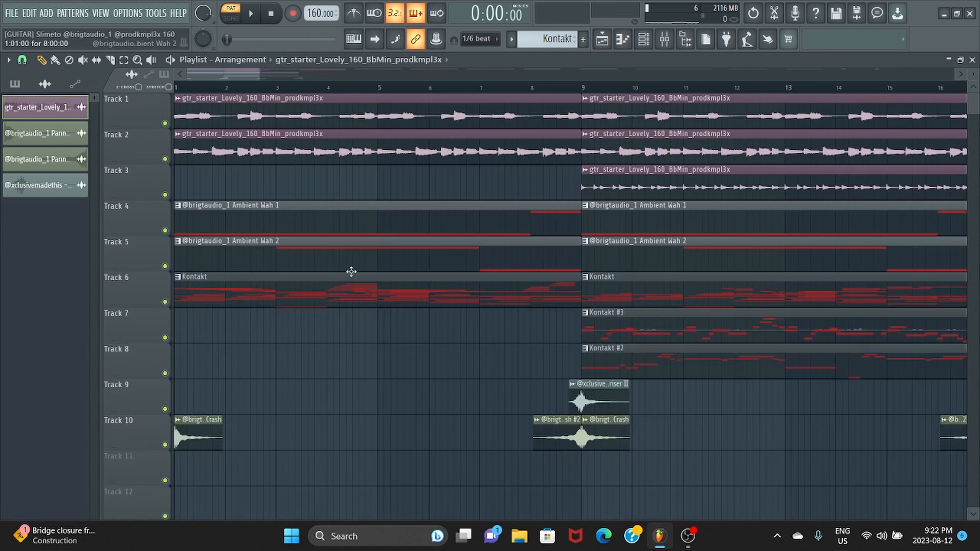
{"action": "double_click", "coordinate": [351, 271]}
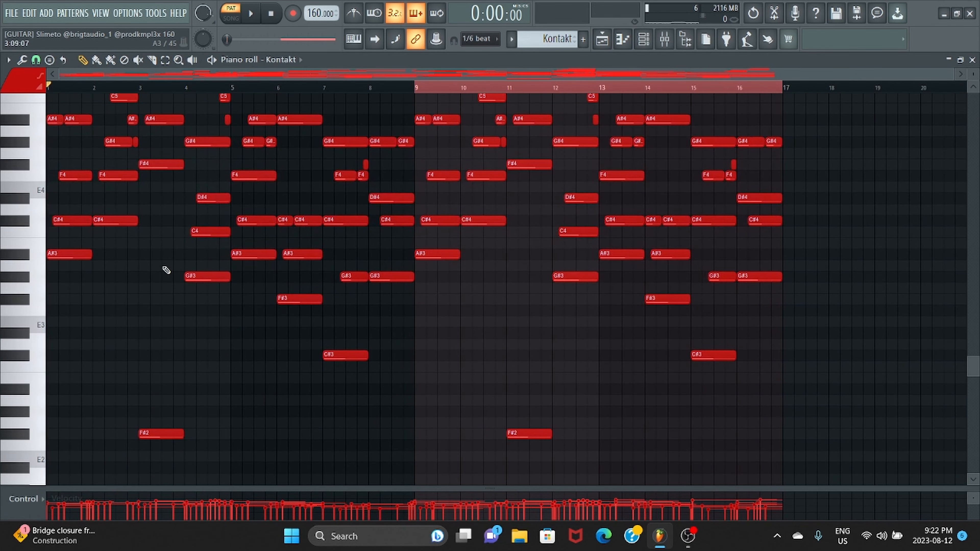
{"action": "scroll", "coordinate": [17, 220], "scroll_direction": "up", "scroll_amount": 5}
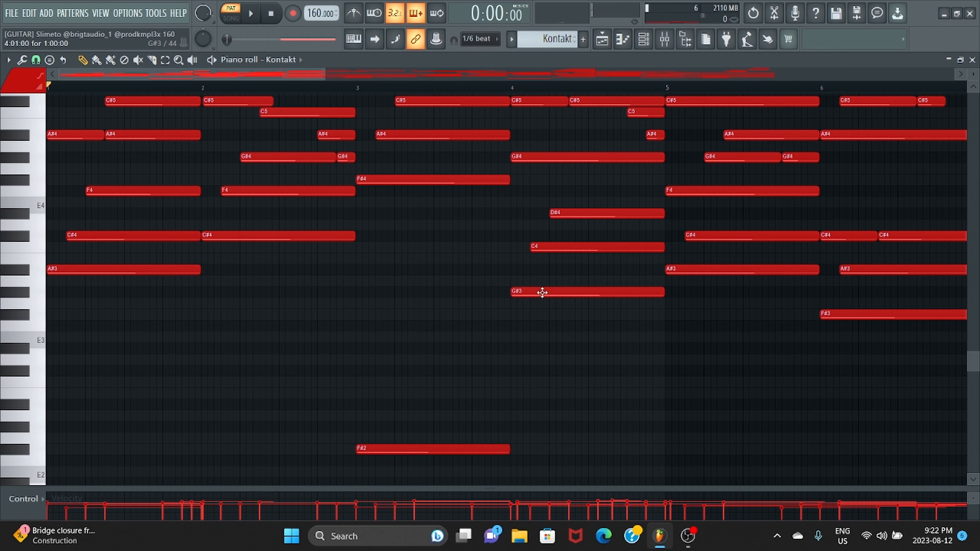
{"action": "scroll", "coordinate": [478, 276], "scroll_direction": "down", "scroll_amount": 6}
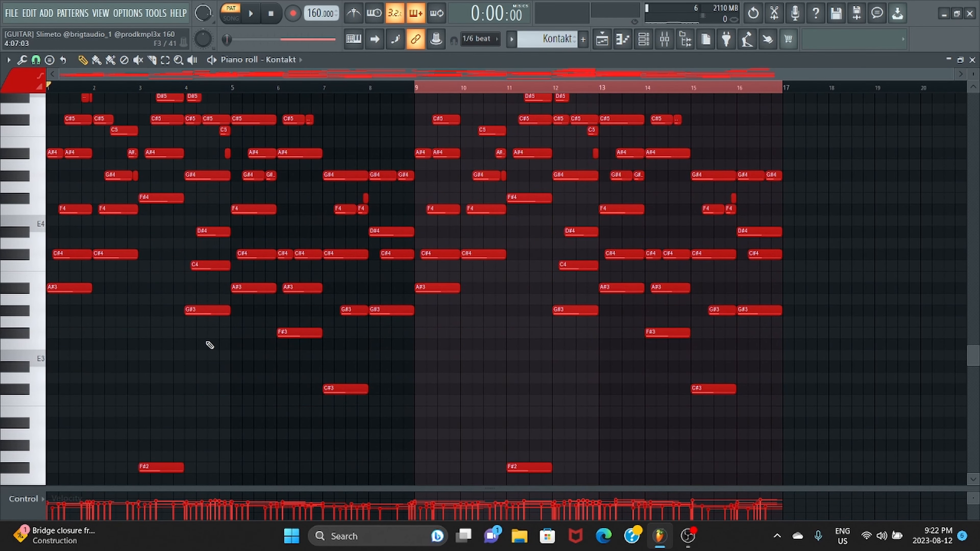
Step: Set the root note of the piano roll's scale highlighting to A#
{"action": "scroll", "coordinate": [149, 185], "scroll_direction": "up", "scroll_amount": 3}
{"action": "left_click", "coordinate": [9, 60]}
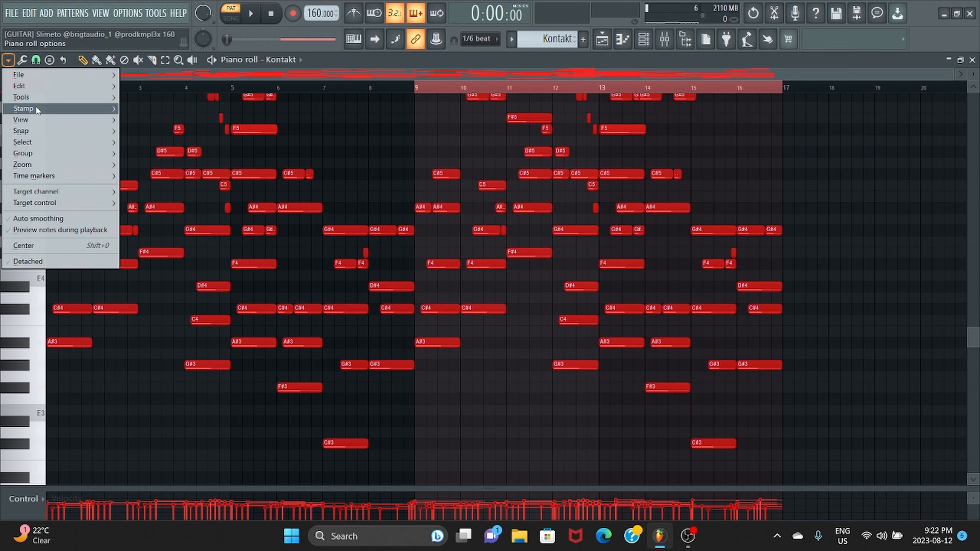
{"action": "mouse_move", "coordinate": [38, 120]}
{"action": "mouse_move", "coordinate": [179, 285]}
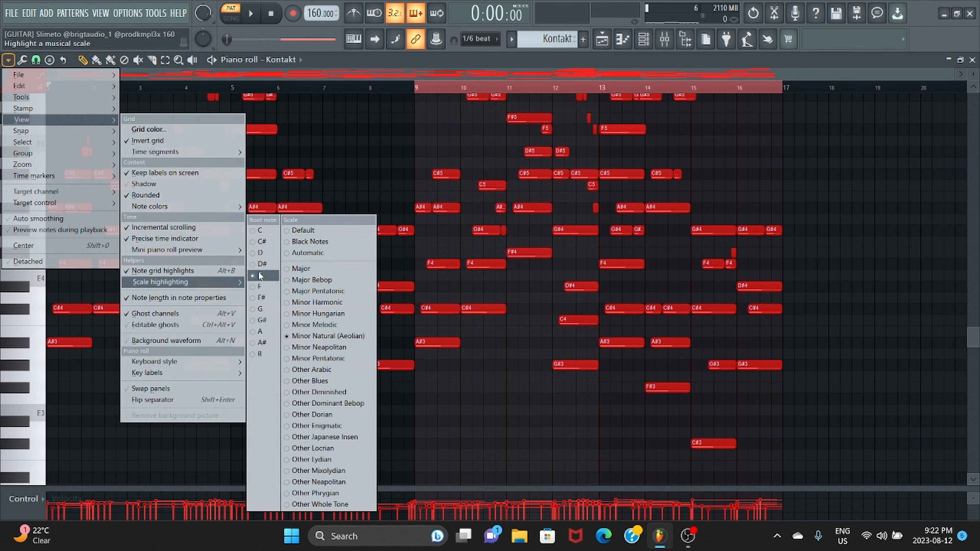
{"action": "left_click", "coordinate": [260, 343]}
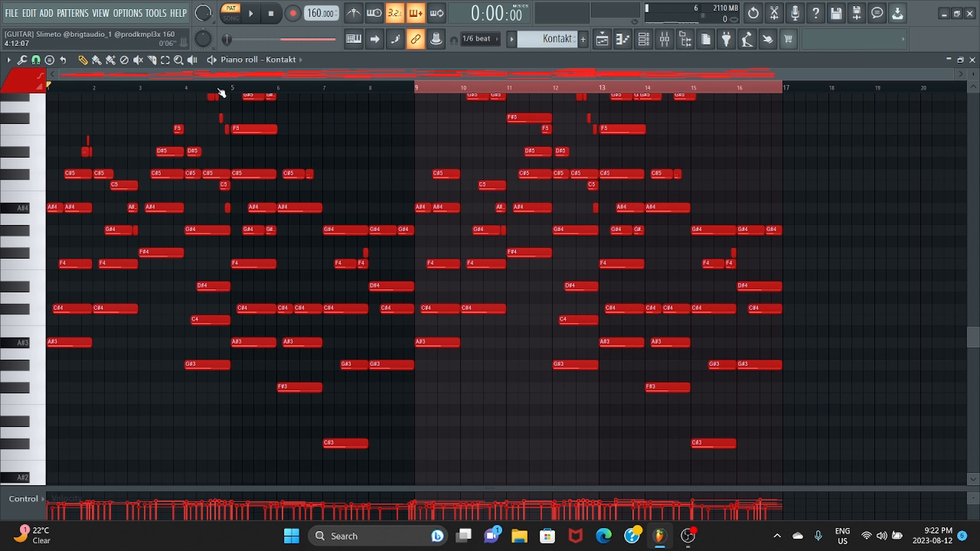
{"action": "scroll", "coordinate": [77, 186], "scroll_direction": "up", "scroll_amount": 4}
{"action": "scroll", "coordinate": [14, 159], "scroll_direction": "up", "scroll_amount": 3}
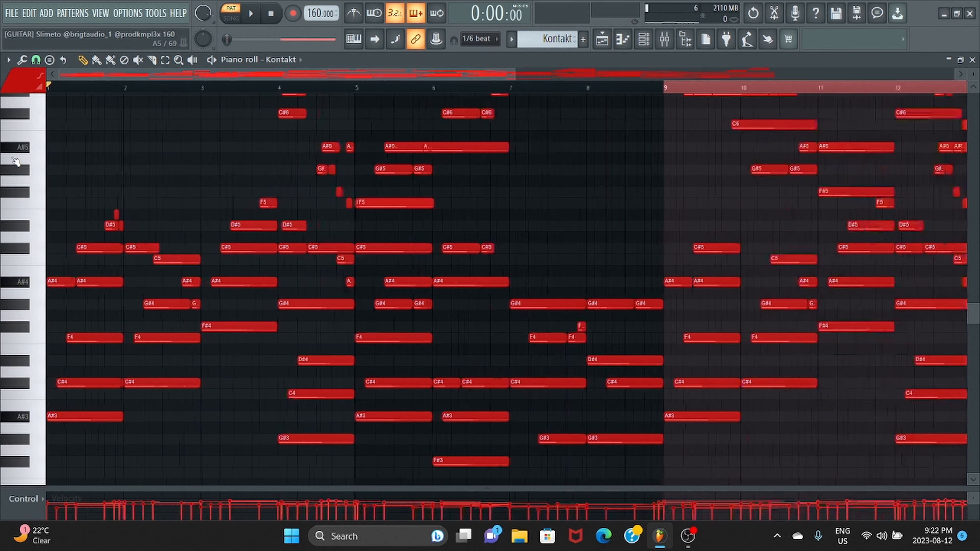
Step: Examine the layered A#3, C#4 and F4 chord notes in bar 1 of the Kontakt piano roll
{"action": "scroll", "coordinate": [18, 162], "scroll_direction": "down", "scroll_amount": 3}
{"action": "scroll", "coordinate": [33, 200], "scroll_direction": "up", "scroll_amount": 3}
{"action": "scroll", "coordinate": [37, 203], "scroll_direction": "up", "scroll_amount": 3}
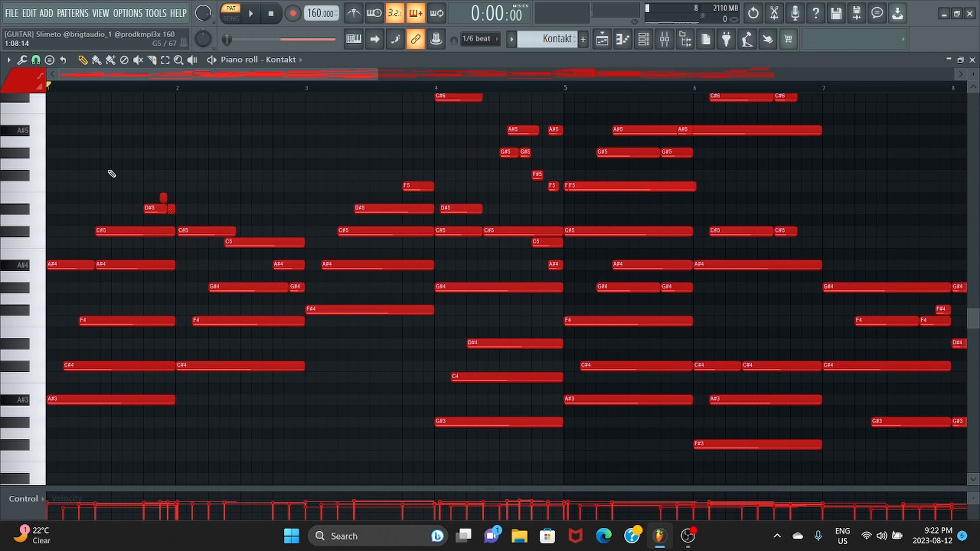
{"action": "left_click_drag", "start_coordinate": [103, 436], "coordinate": [140, 293]}
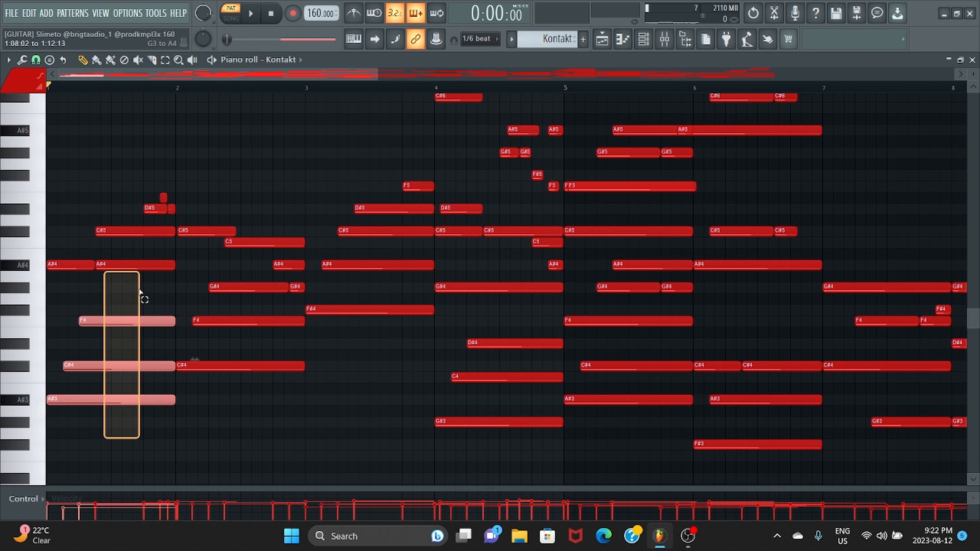
{"action": "left_click_drag", "start_coordinate": [134, 439], "coordinate": [147, 324]}
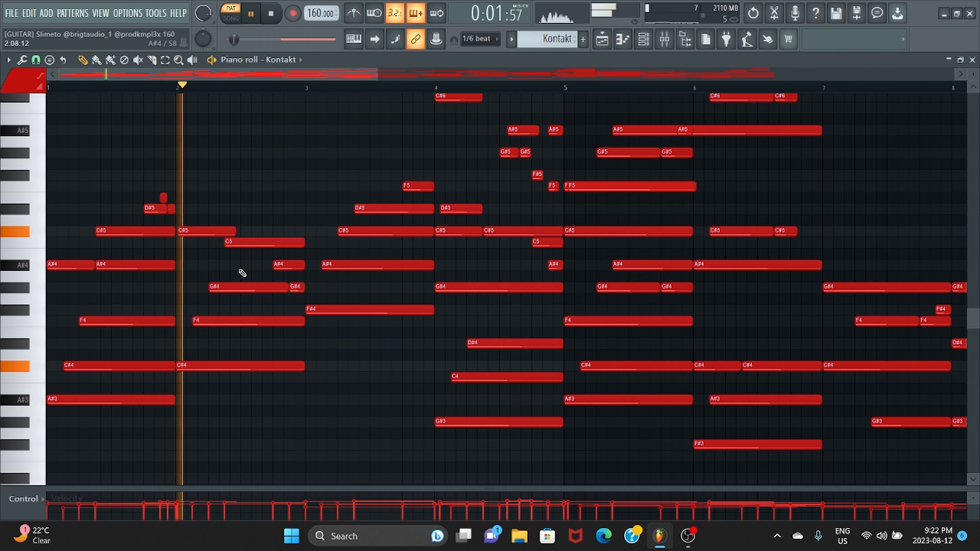
Step: Play the pattern from its opening bars into bar 4, following the melody notes above the chords
{"action": "scroll", "coordinate": [521, 299], "scroll_direction": "up", "scroll_amount": 5}
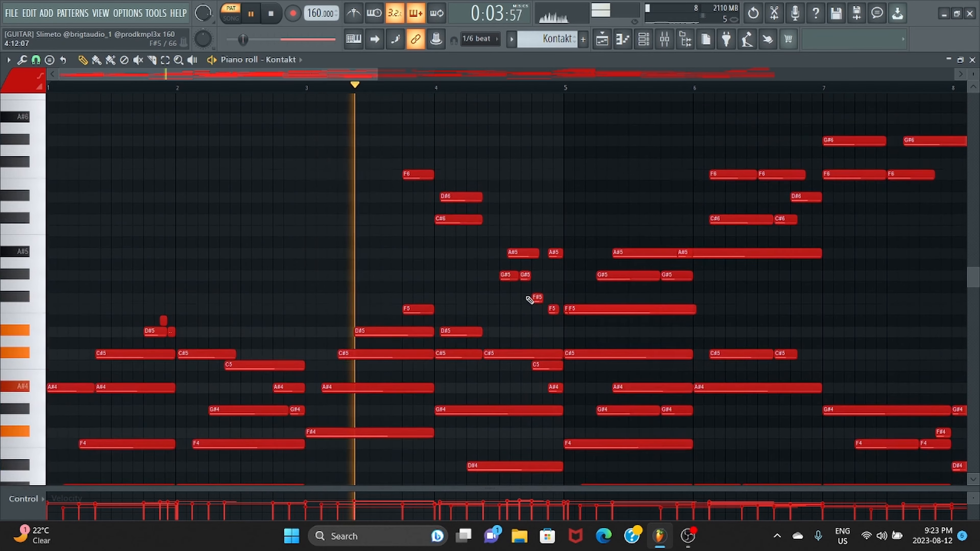
{"action": "scroll", "coordinate": [534, 305], "scroll_direction": "down", "scroll_amount": 2}
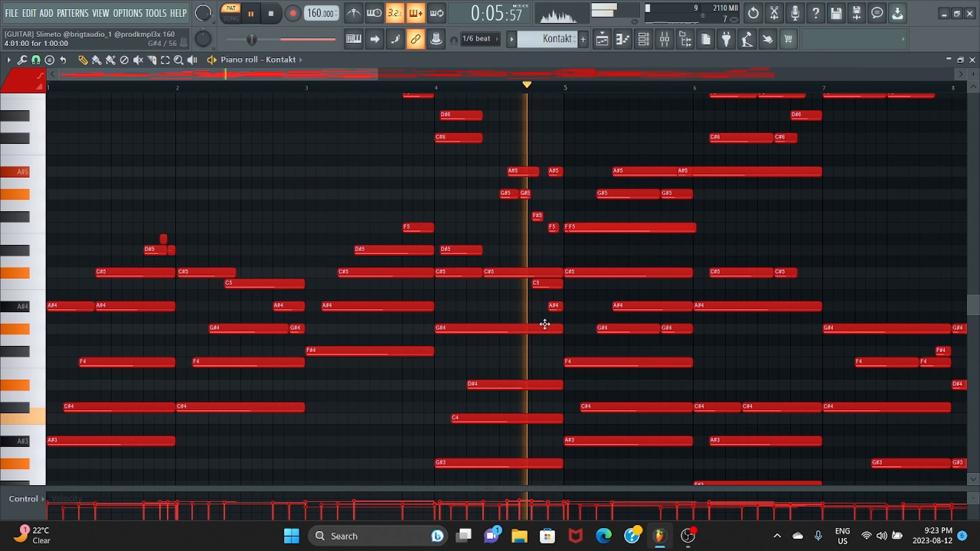
{"action": "key", "text": "space"}
Step: Select the short melodic run from G#5 to F5 at the end of bar 4 and audition it from there
{"action": "left_click_drag", "start_coordinate": [491, 172], "coordinate": [567, 240]}
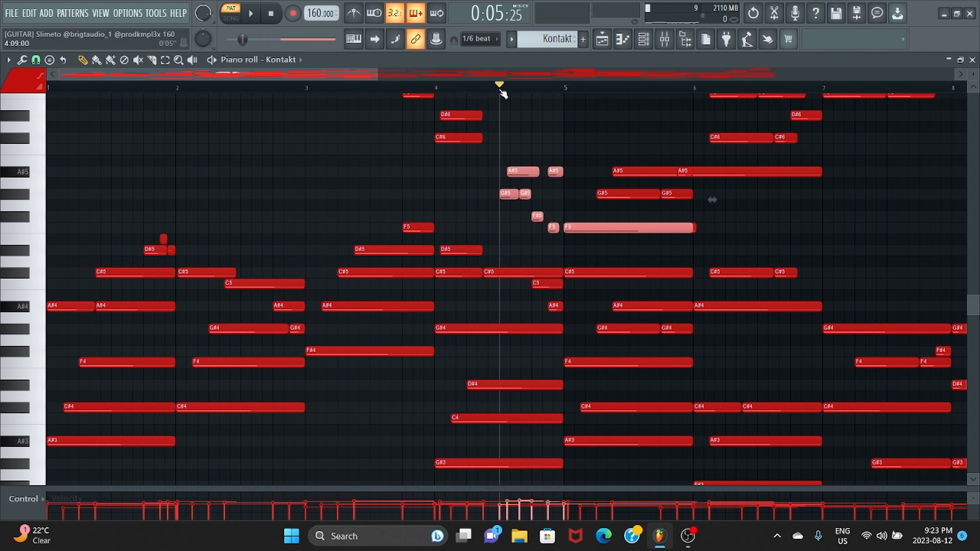
{"action": "key", "text": "space"}
{"action": "key", "text": "space"}
Step: Play the pattern from bar 5 into bar 8, following the high F6 and G#6 melody notes
{"action": "scroll", "coordinate": [618, 173], "scroll_direction": "down", "scroll_amount": 3}
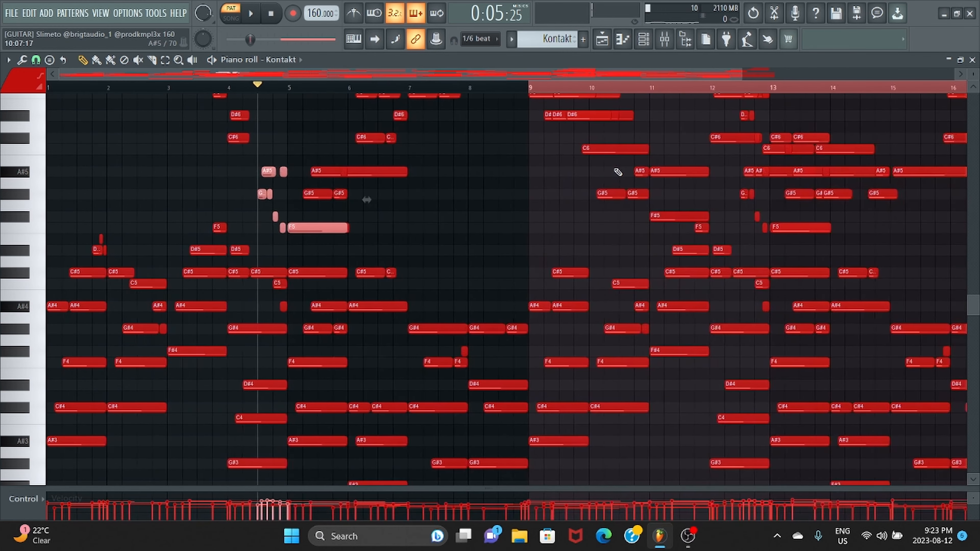
{"action": "scroll", "coordinate": [618, 173], "scroll_direction": "up", "scroll_amount": 2}
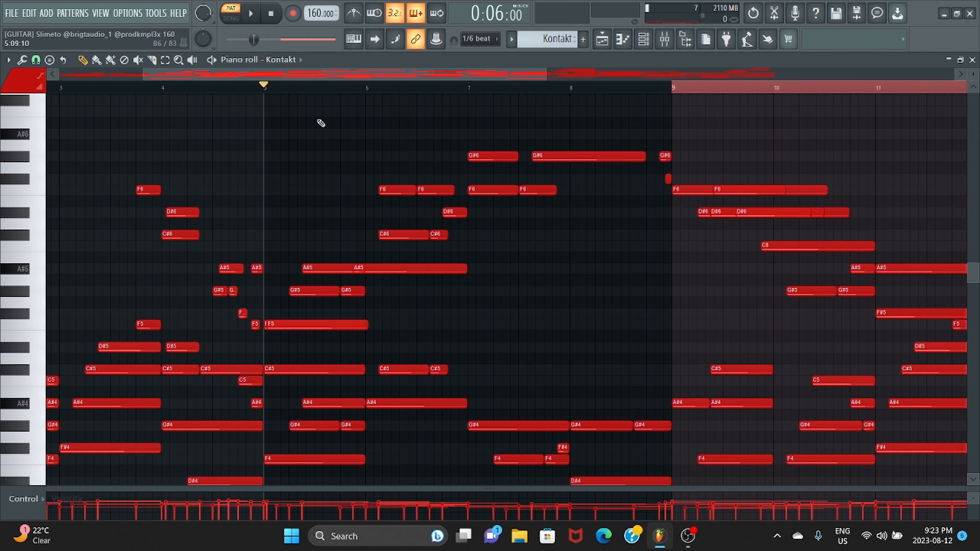
{"action": "left_click_drag", "start_coordinate": [369, 282], "coordinate": [406, 332]}
{"action": "scroll", "coordinate": [379, 176], "scroll_direction": "up", "scroll_amount": 3}
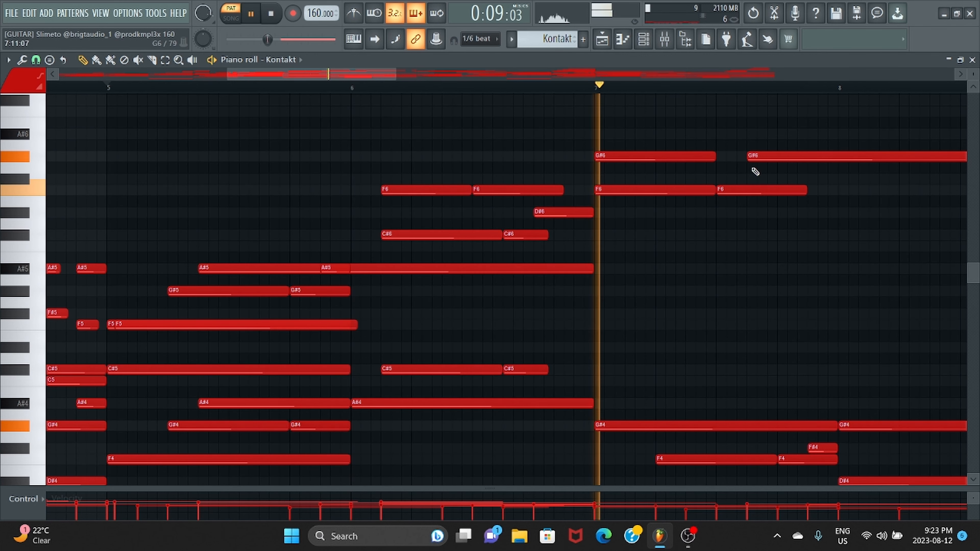
{"action": "left_click_drag", "start_coordinate": [791, 130], "coordinate": [604, 140]}
{"action": "scroll", "coordinate": [631, 151], "scroll_direction": "down", "scroll_amount": 5}
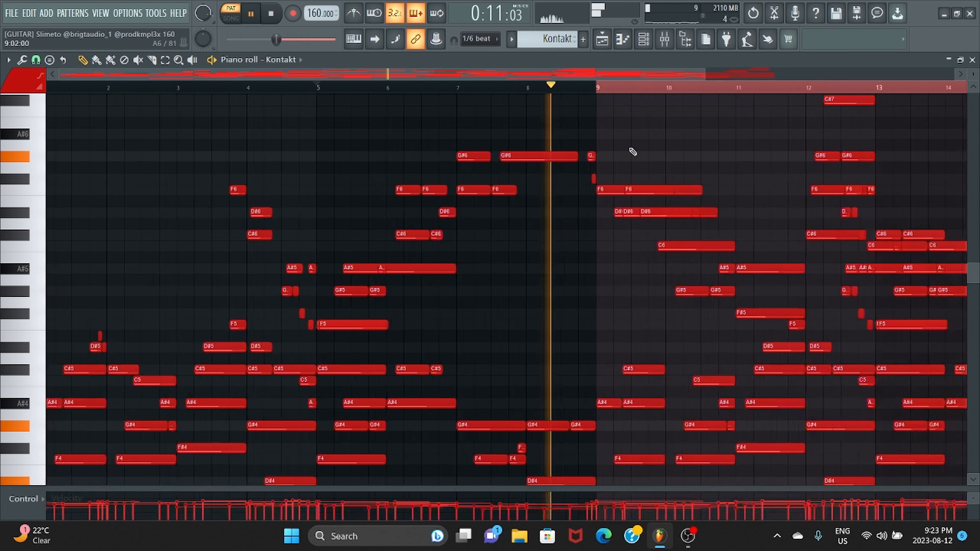
{"action": "scroll", "coordinate": [445, 259], "scroll_direction": "down", "scroll_amount": 4}
{"action": "key", "text": "space"}
Step: Examine the low root notes and the upper chord notes stacked above them from bar 5 to bar 8
{"action": "scroll", "coordinate": [444, 258], "scroll_direction": "down", "scroll_amount": 2}
{"action": "scroll", "coordinate": [443, 259], "scroll_direction": "up", "scroll_amount": 2}
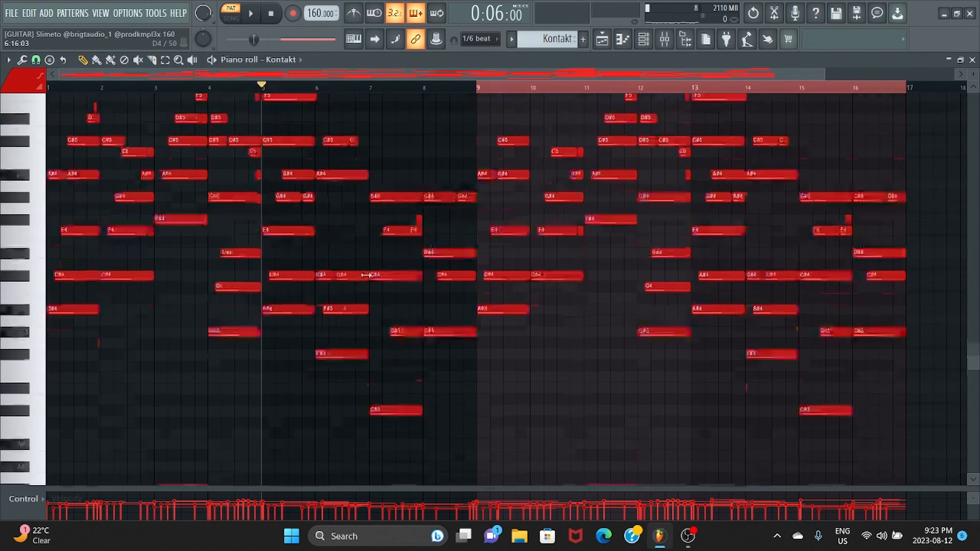
{"action": "scroll", "coordinate": [293, 239], "scroll_direction": "down", "scroll_amount": 2}
{"action": "scroll", "coordinate": [290, 229], "scroll_direction": "up", "scroll_amount": 2}
{"action": "scroll", "coordinate": [290, 201], "scroll_direction": "up", "scroll_amount": 3}
{"action": "scroll", "coordinate": [293, 193], "scroll_direction": "up", "scroll_amount": 1}
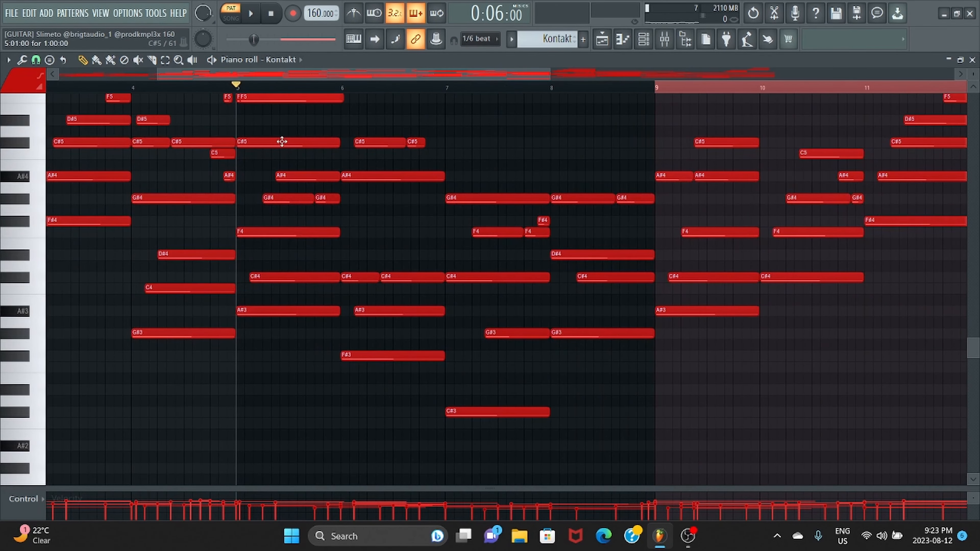
{"action": "left_click_drag", "start_coordinate": [278, 115], "coordinate": [332, 130]}
{"action": "scroll", "coordinate": [306, 143], "scroll_direction": "up", "scroll_amount": 5}
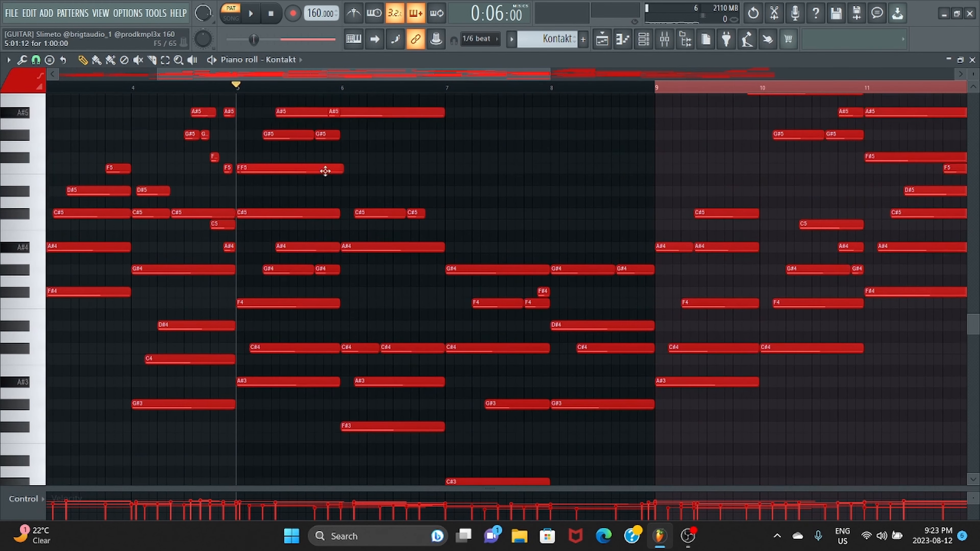
Step: Enlarge the velocity lane and inspect the velocities of the C#6 and F6 notes in bar 6
{"action": "left_click_drag", "start_coordinate": [366, 489], "coordinate": [376, 372]}
{"action": "scroll", "coordinate": [387, 358], "scroll_direction": "up", "scroll_amount": 2}
{"action": "left_click_drag", "start_coordinate": [368, 262], "coordinate": [416, 165]}
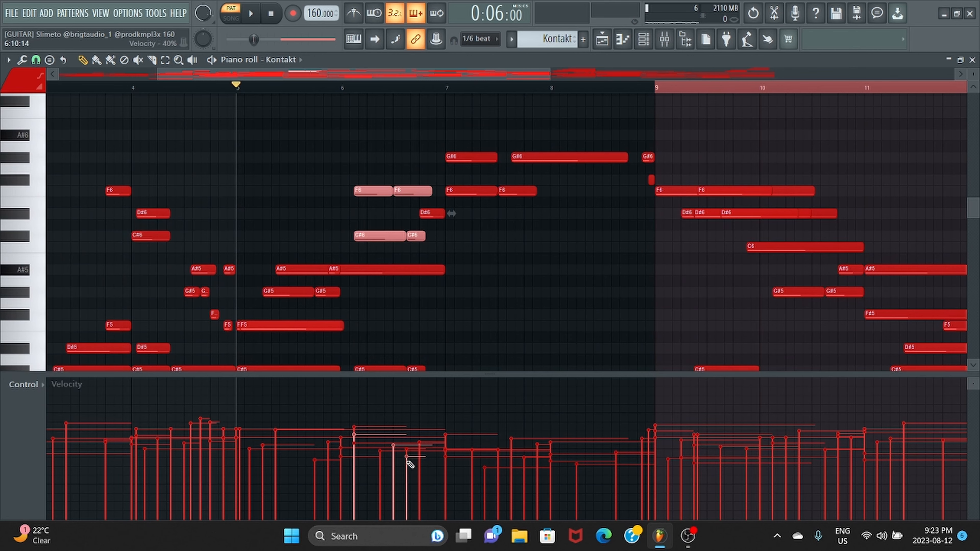
{"action": "scroll", "coordinate": [311, 230], "scroll_direction": "down", "scroll_amount": 1}
{"action": "left_click", "coordinate": [286, 253]}
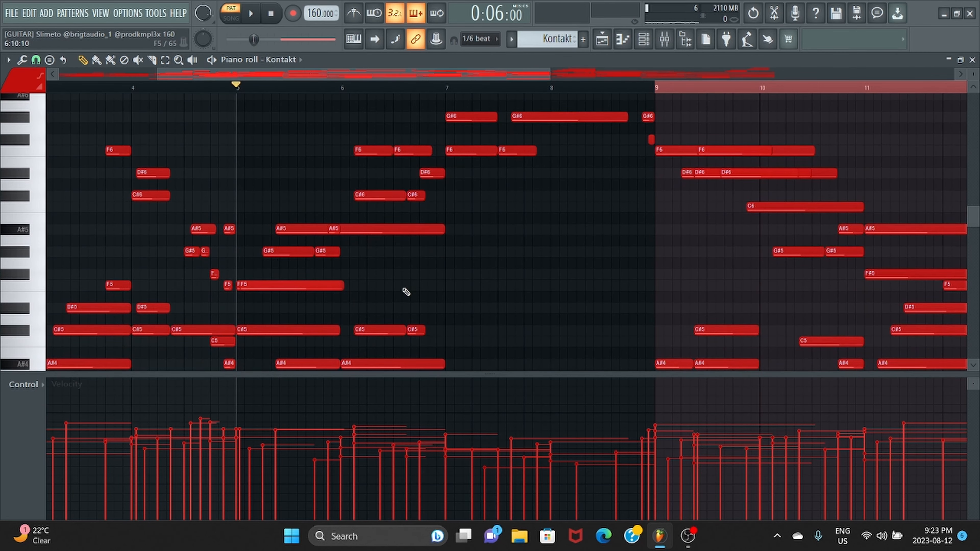
Step: Examine the lower chord notes across the pattern, comparing bars 1 to 8 with the repeated section in bars 9 to 16
{"action": "scroll", "coordinate": [409, 259], "scroll_direction": "down", "scroll_amount": 6}
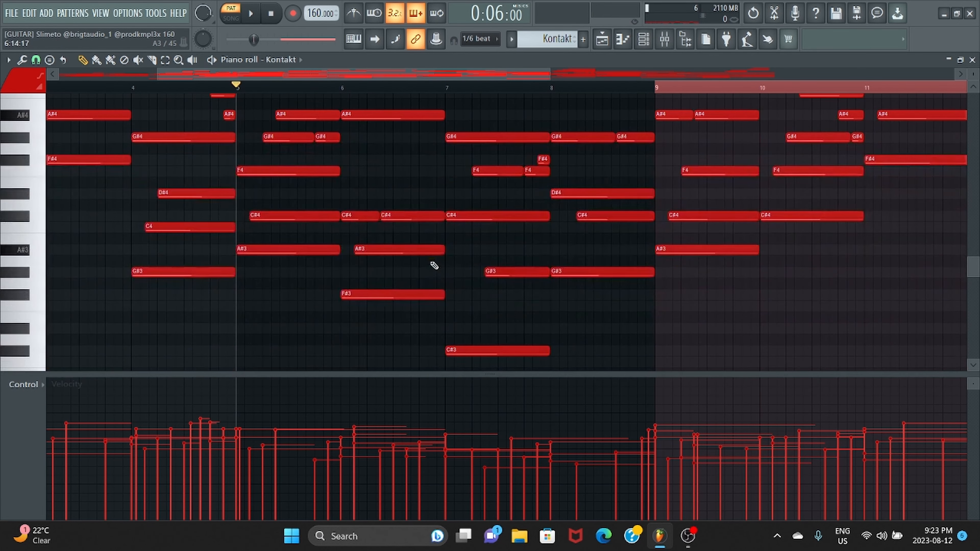
{"action": "scroll", "coordinate": [432, 265], "scroll_direction": "up", "scroll_amount": 7}
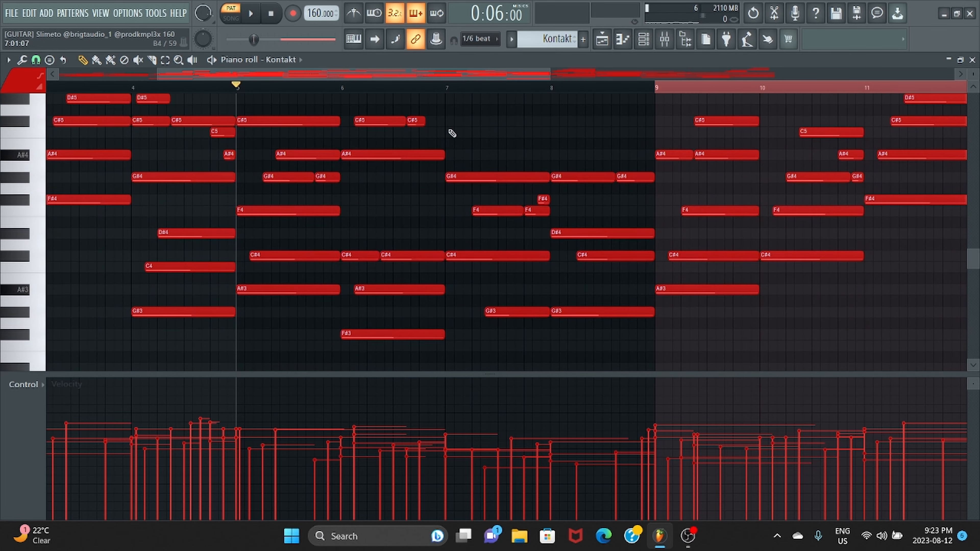
{"action": "scroll", "coordinate": [444, 161], "scroll_direction": "down", "scroll_amount": 3, "text": "ctrl"}
{"action": "scroll", "coordinate": [444, 161], "scroll_direction": "down", "scroll_amount": 6}
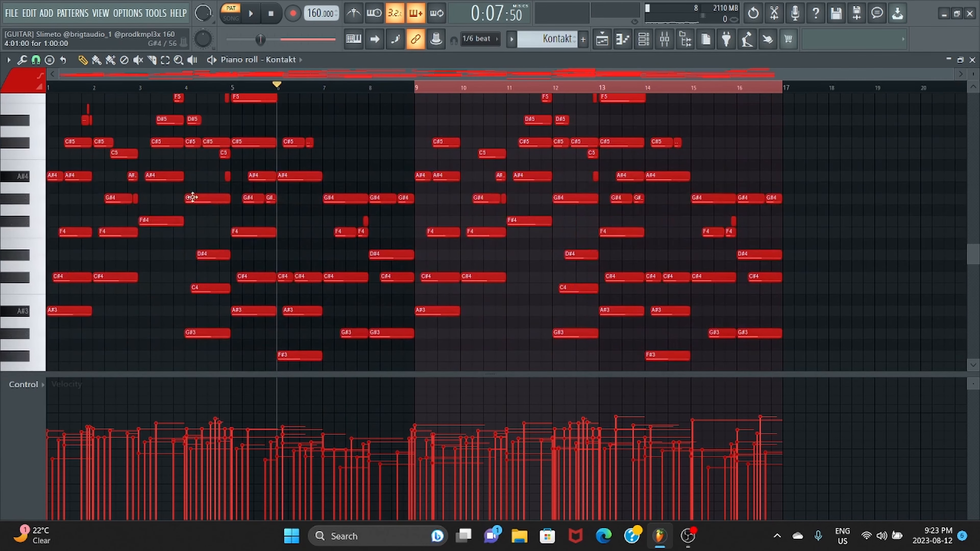
{"action": "scroll", "coordinate": [321, 185], "scroll_direction": "down", "scroll_amount": 1}
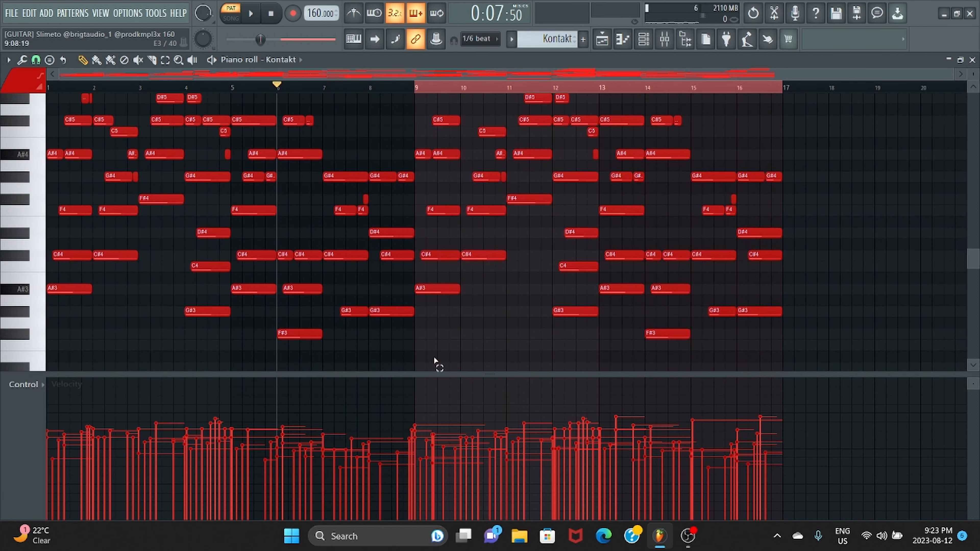
{"action": "left_click_drag", "start_coordinate": [435, 365], "coordinate": [30, 86], "text": "ctrl"}
{"action": "scroll", "coordinate": [765, 296], "scroll_direction": "down", "scroll_amount": 3}
{"action": "left_click_drag", "start_coordinate": [844, 353], "coordinate": [855, 277], "text": "ctrl"}
{"action": "scroll", "coordinate": [849, 203], "scroll_direction": "up", "scroll_amount": 3}
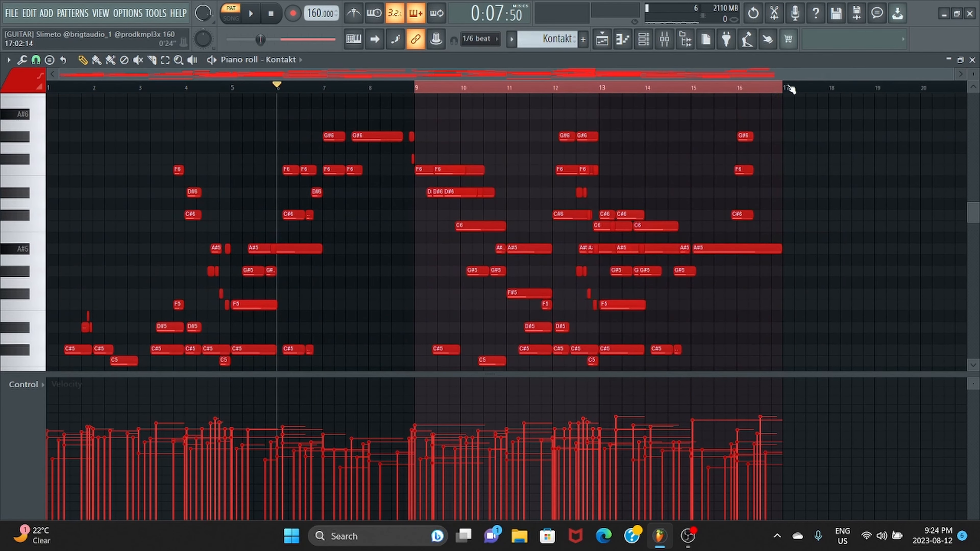
Step: Clear the time selection over bars 9 to 16, start playback in bar 8, and shrink the velocity lane for more note space
{"action": "left_click_drag", "start_coordinate": [784, 88], "coordinate": [421, 108]}
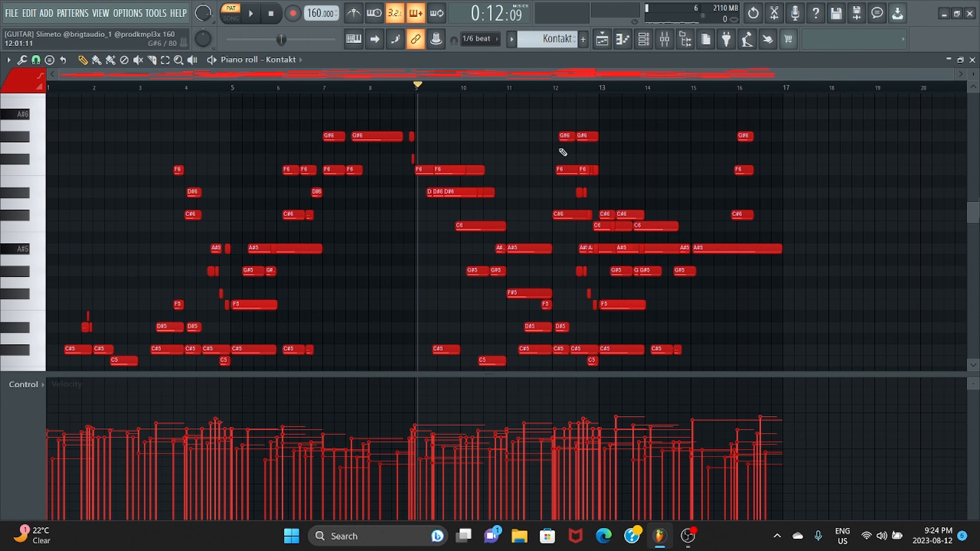
{"action": "scroll", "coordinate": [595, 167], "scroll_direction": "up", "scroll_amount": 5}
{"action": "scroll", "coordinate": [705, 234], "scroll_direction": "down", "scroll_amount": 2}
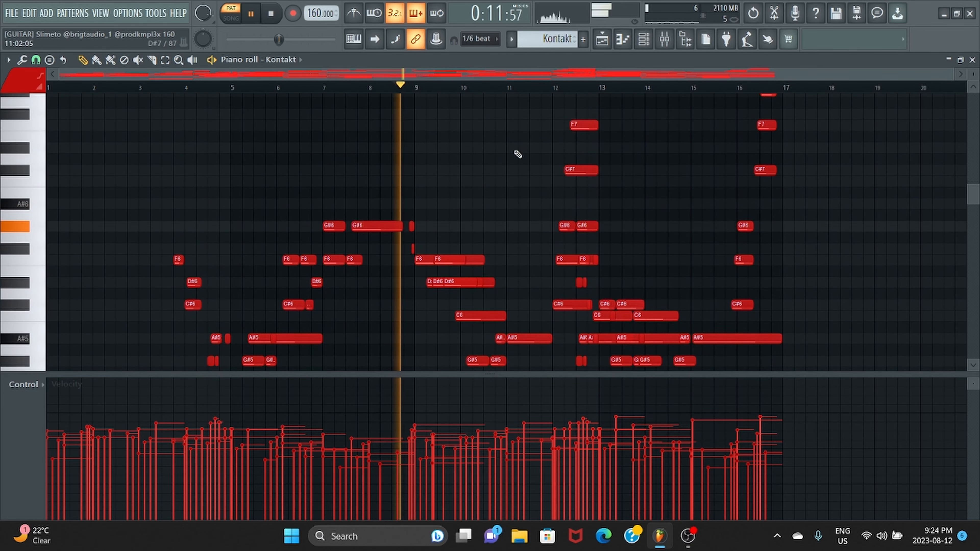
{"action": "left_click_drag", "start_coordinate": [650, 376], "coordinate": [653, 503]}
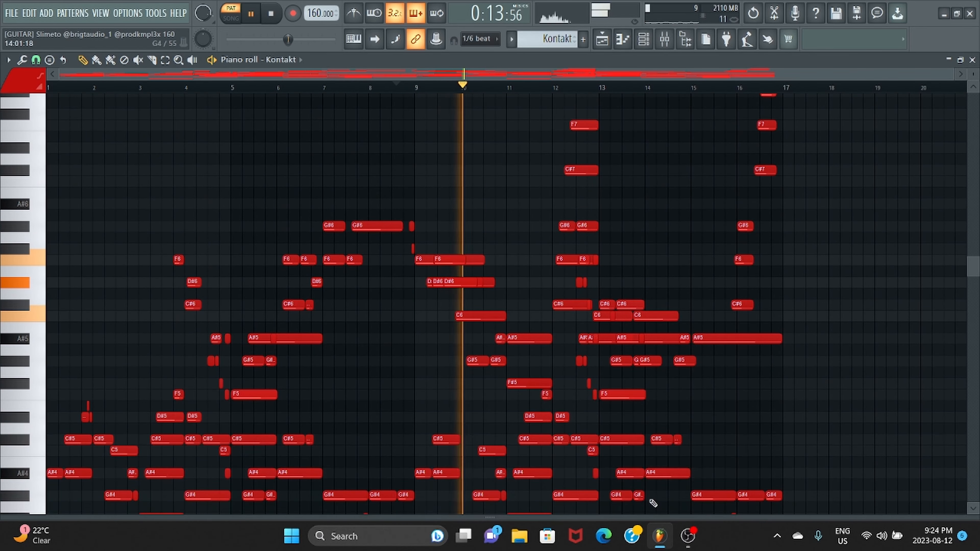
Step: Play the second half of the pattern through bar 16, following the high notes that climb to G#7
{"action": "scroll", "coordinate": [811, 310], "scroll_direction": "up", "scroll_amount": 2}
{"action": "scroll", "coordinate": [811, 311], "scroll_direction": "down", "scroll_amount": 1}
{"action": "scroll", "coordinate": [703, 250], "scroll_direction": "up", "scroll_amount": 1}
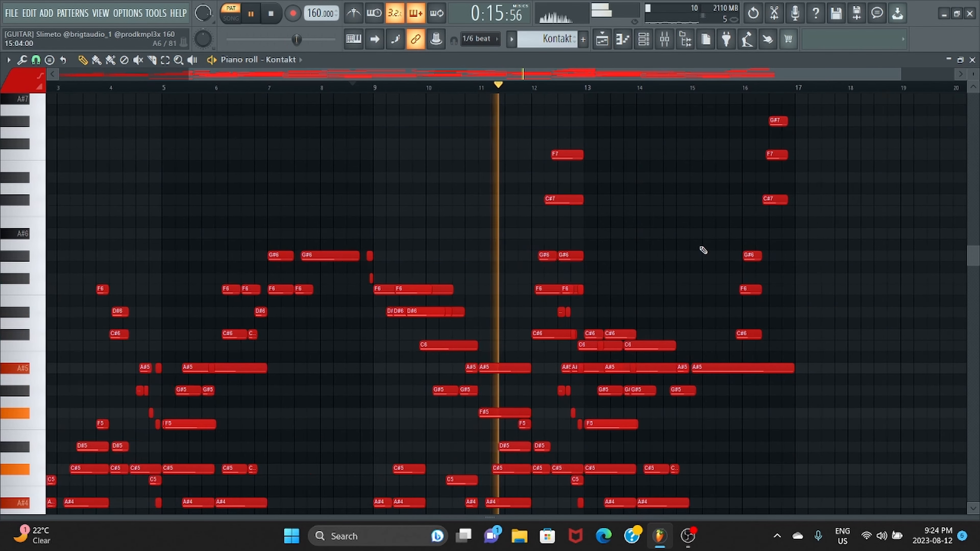
{"action": "scroll", "coordinate": [703, 250], "scroll_direction": "up", "scroll_amount": 2}
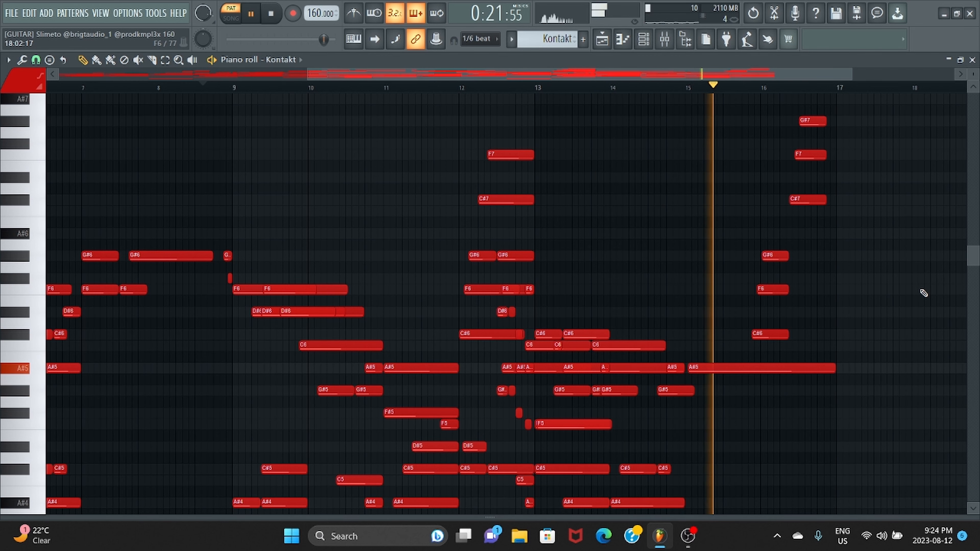
{"action": "scroll", "coordinate": [899, 287], "scroll_direction": "up", "scroll_amount": 4}
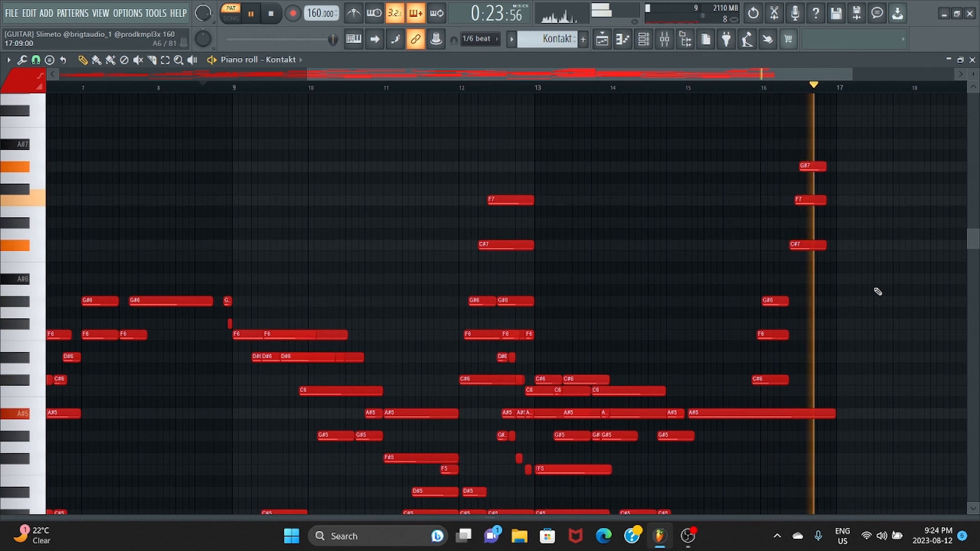
{"action": "scroll", "coordinate": [877, 291], "scroll_direction": "down", "scroll_amount": 3}
{"action": "key", "text": "space"}
Step: Open the Kontakt channel's plugin from the channel rack, check its loaded piano instrument, and close it
{"action": "scroll", "coordinate": [877, 291], "scroll_direction": "down", "scroll_amount": 9}
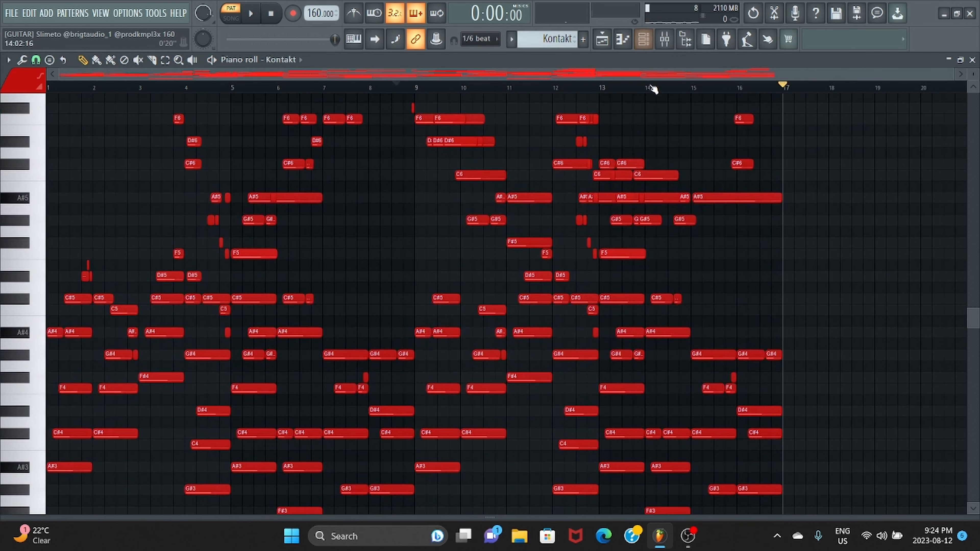
{"action": "left_click", "coordinate": [651, 42]}
{"action": "left_click", "coordinate": [331, 193]}
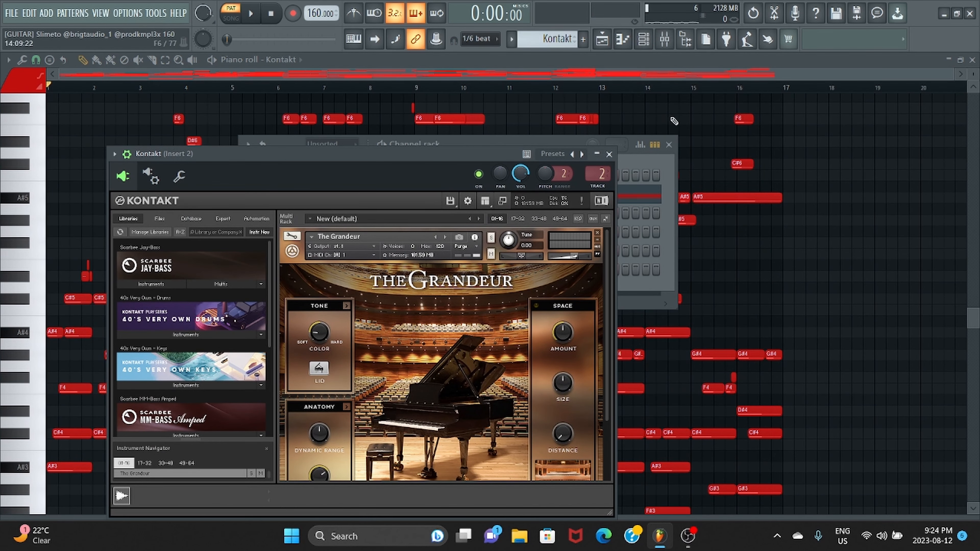
{"action": "left_click", "coordinate": [609, 154]}
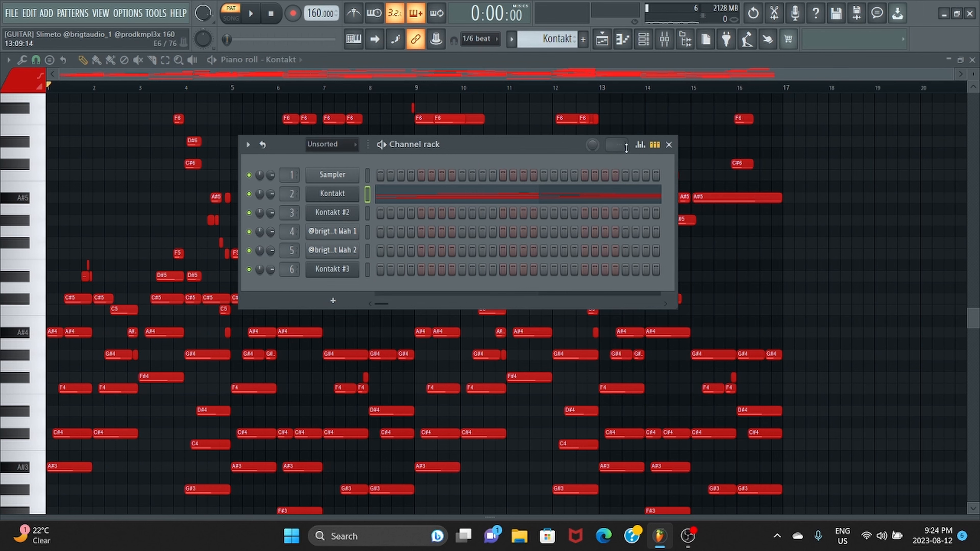
Step: Show the mixer and inspect the ValhallaVintageVerb and Fruity parametric EQ settings on Insert 2
{"action": "left_click", "coordinate": [659, 43]}
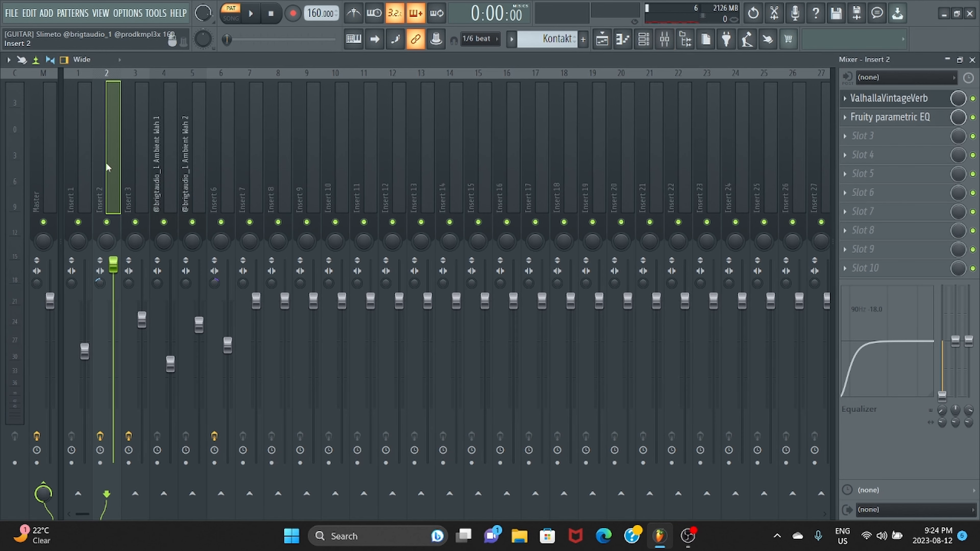
{"action": "left_click", "coordinate": [899, 102]}
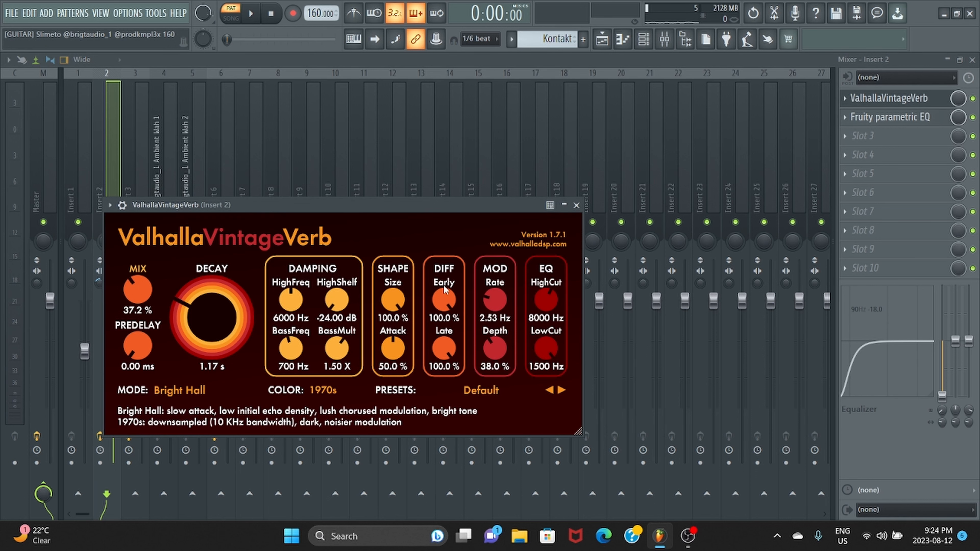
{"action": "left_click", "coordinate": [878, 120]}
{"action": "left_click", "coordinate": [887, 117]}
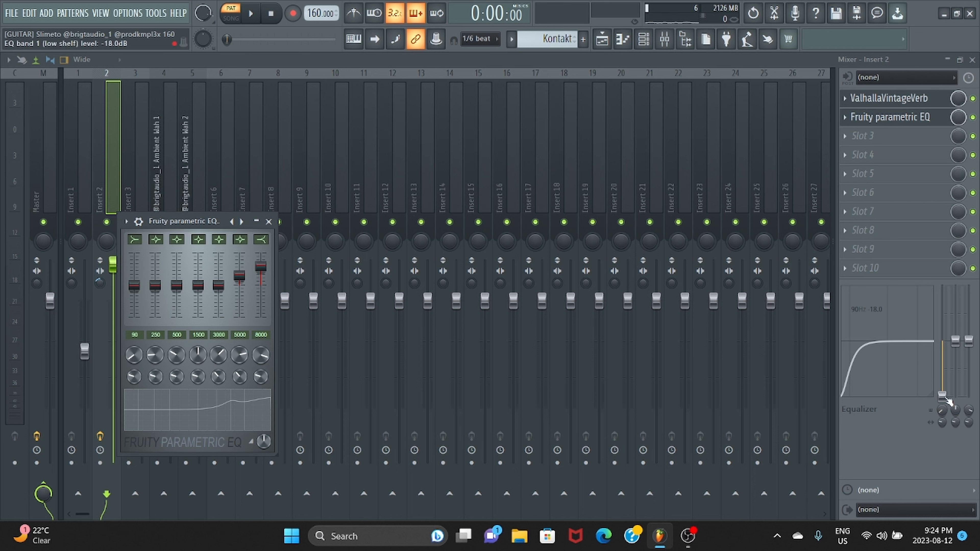
Step: Set the low-shelf level of Insert 2's mixer equalizer to 0.0 dB and briefly play the pattern
{"action": "left_click_drag", "start_coordinate": [947, 399], "coordinate": [946, 398]}
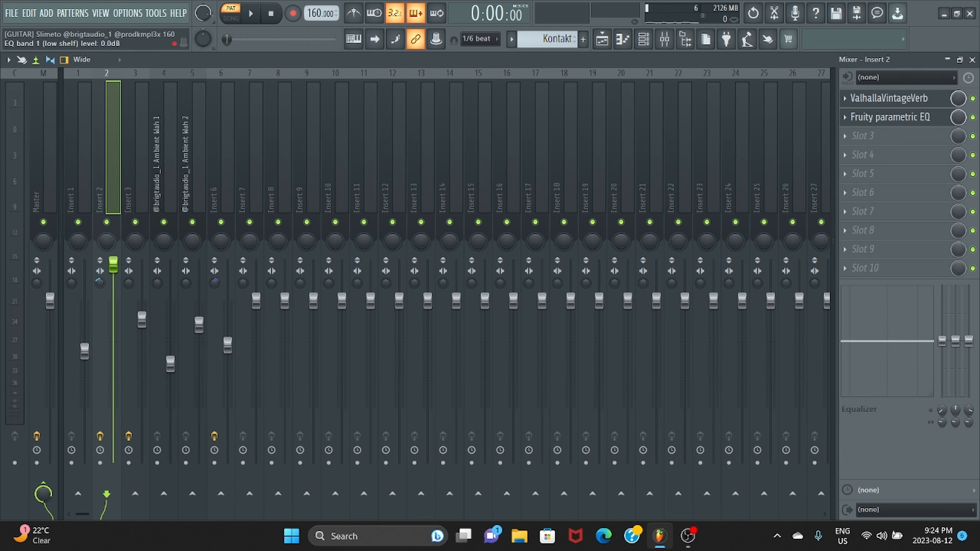
{"action": "key", "text": "space"}
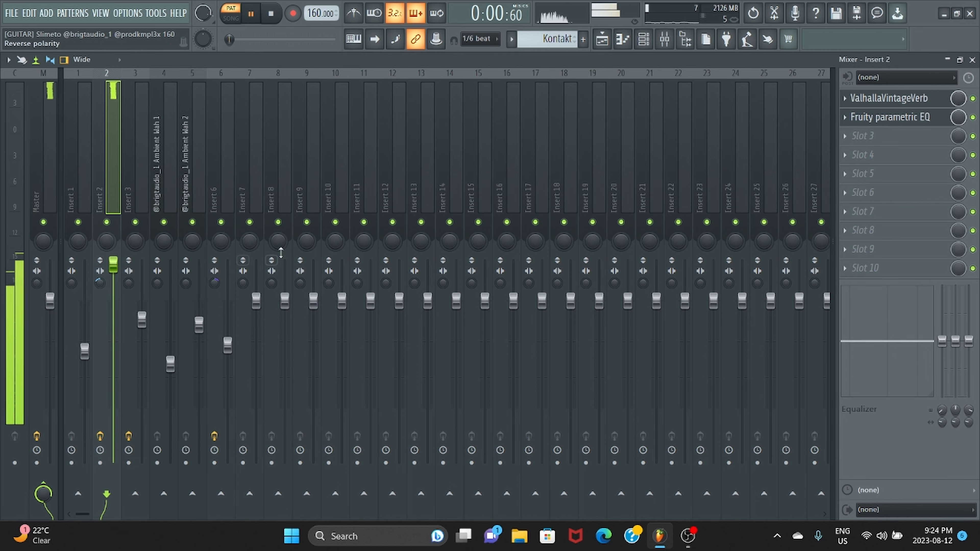
{"action": "key", "text": "space"}
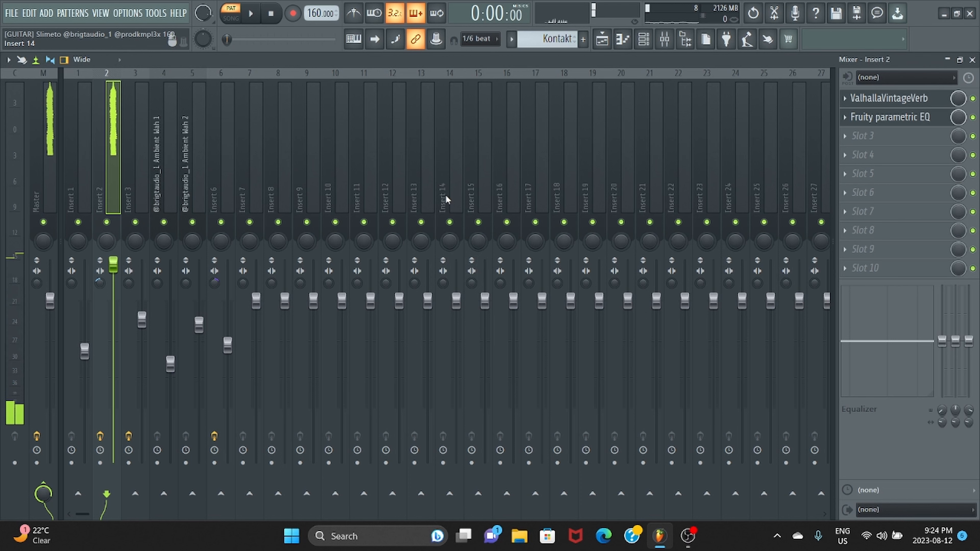
Step: Lower the low-shelf level of Insert 2's mixer equalizer to -18.0 dB and briefly play the pattern
{"action": "left_click", "coordinate": [146, 147]}
{"action": "left_click", "coordinate": [113, 164]}
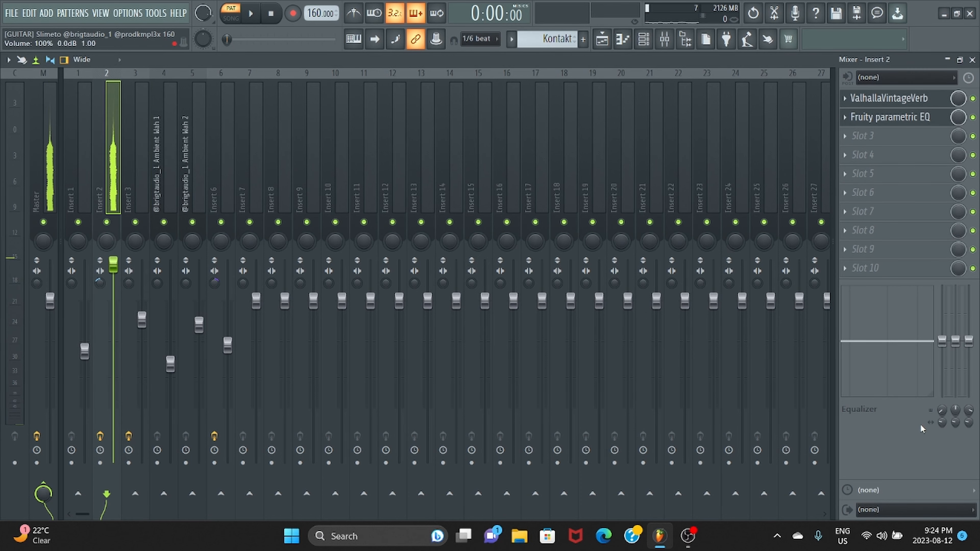
{"action": "left_click_drag", "start_coordinate": [944, 343], "coordinate": [944, 402]}
{"action": "key", "text": "space"}
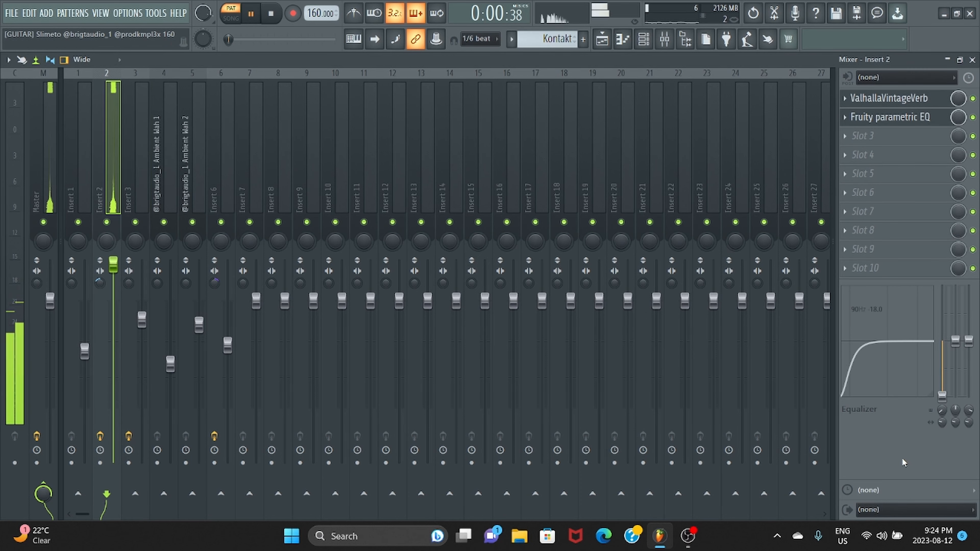
{"action": "key", "text": "space"}
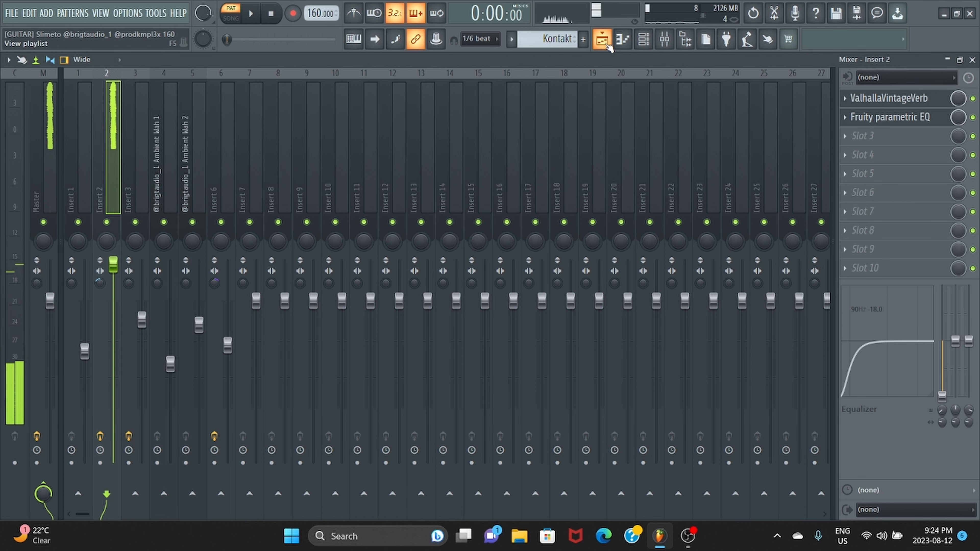
Step: Isolate tracks 1, 2 and 6 in the playlist and play the song from bar 1 through most of bar 8
{"action": "left_click", "coordinate": [603, 39]}
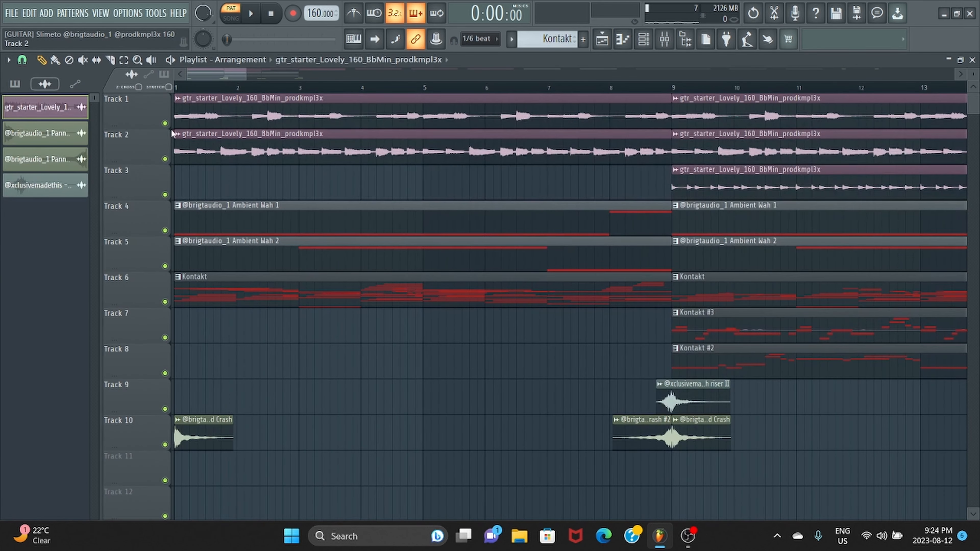
{"action": "left_click", "coordinate": [166, 158]}
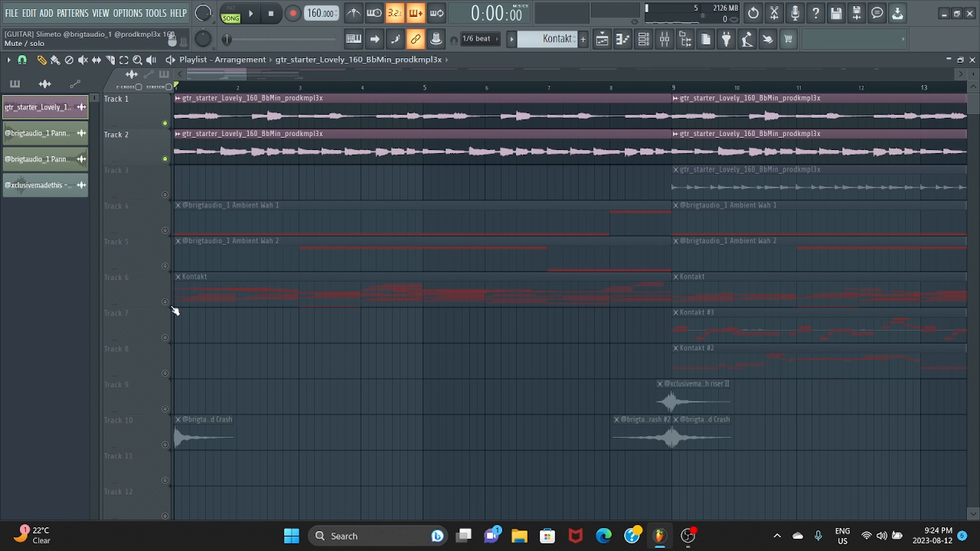
{"action": "left_click", "coordinate": [165, 302]}
{"action": "key", "text": "space"}
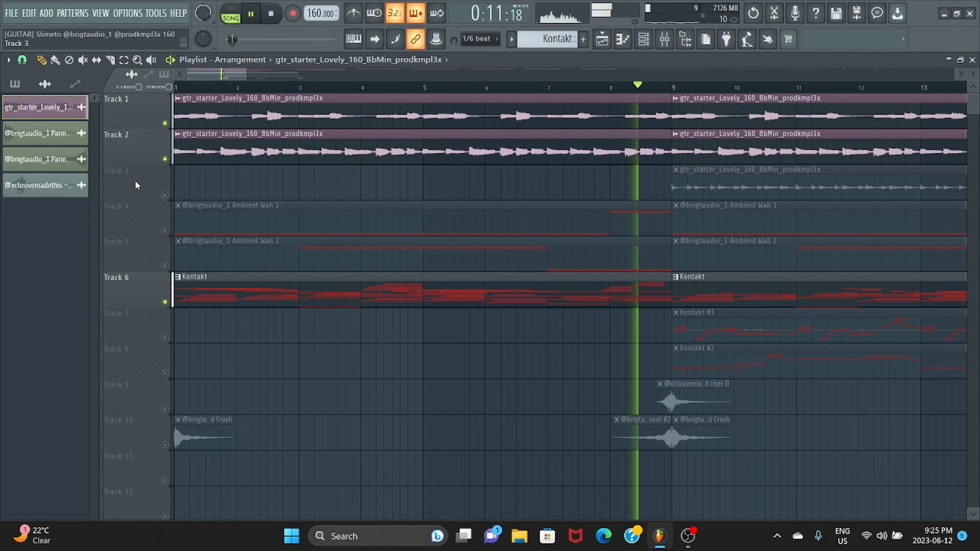
{"action": "key", "text": "space"}
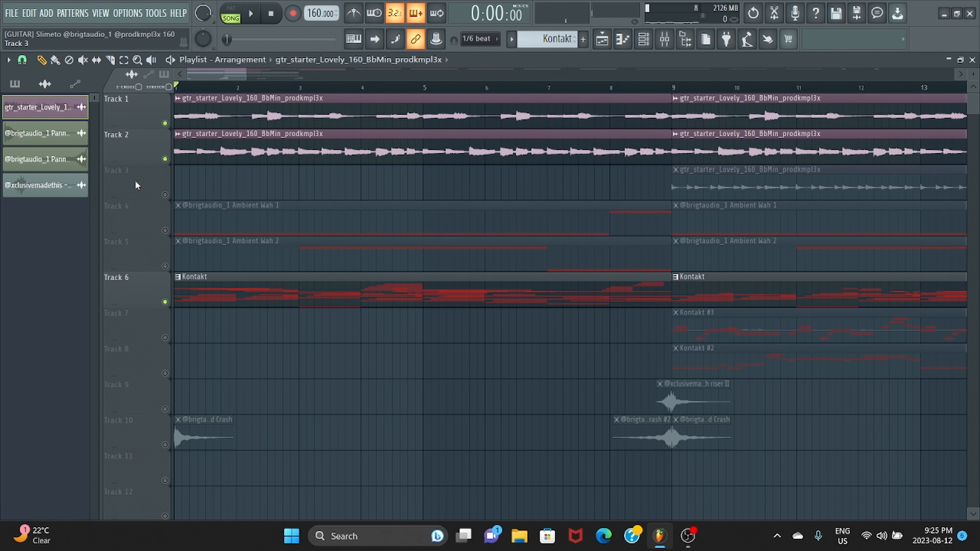
Step: Compare Insert 1 and Insert 2 in the mixer, checking Insert 1's stereo separation against the playlist's guitar tracks
{"action": "scroll", "coordinate": [136, 182], "scroll_direction": "down", "scroll_amount": 6}
{"action": "scroll", "coordinate": [134, 178], "scroll_direction": "up", "scroll_amount": 3}
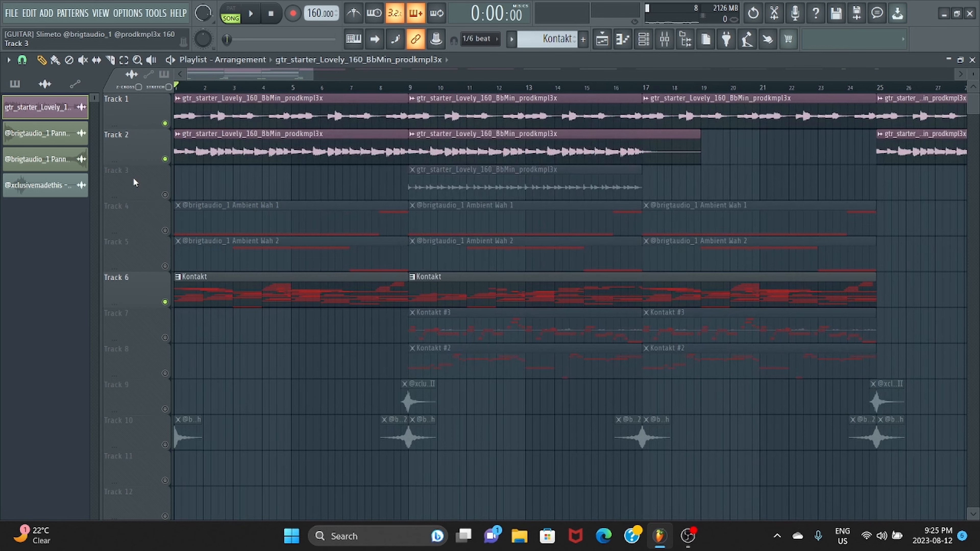
{"action": "scroll", "coordinate": [133, 179], "scroll_direction": "up", "scroll_amount": 2}
{"action": "left_click", "coordinate": [662, 39]}
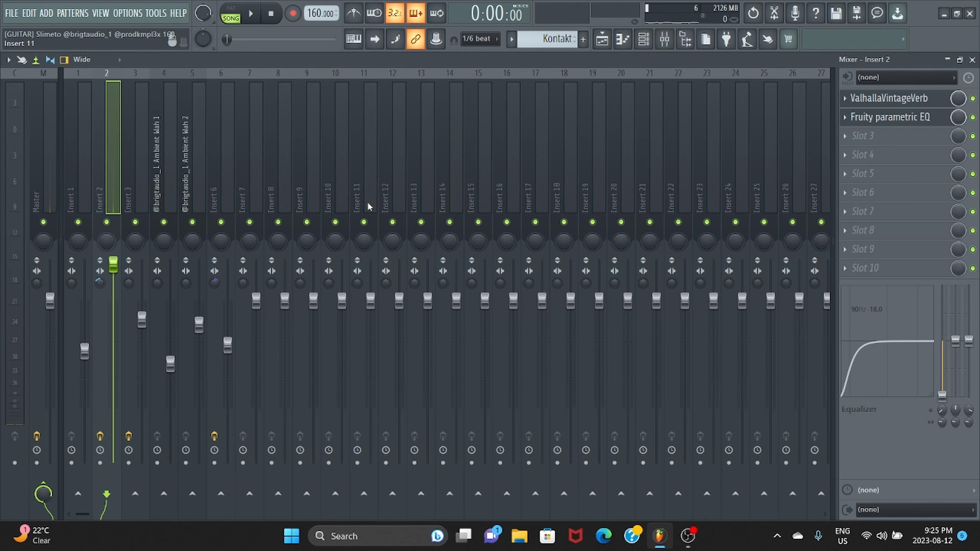
{"action": "left_click", "coordinate": [84, 144]}
{"action": "left_click", "coordinate": [94, 139]}
{"action": "left_click", "coordinate": [602, 39]}
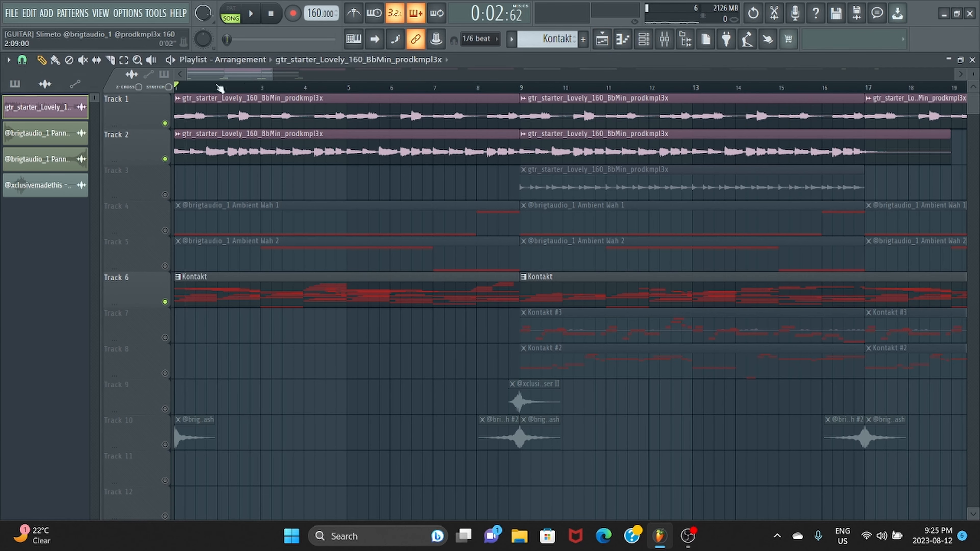
{"action": "left_click", "coordinate": [663, 39]}
{"action": "left_click", "coordinate": [70, 192]}
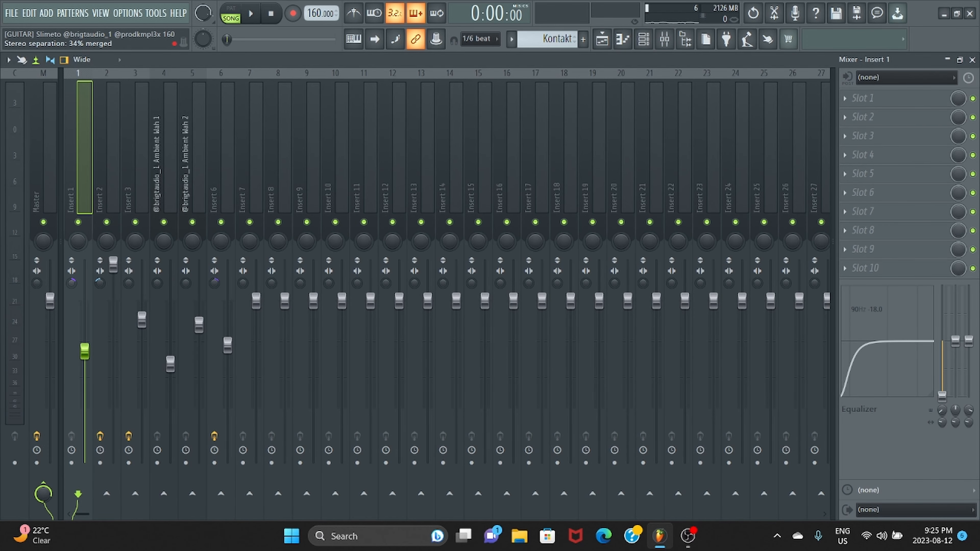
{"action": "left_click", "coordinate": [113, 177]}
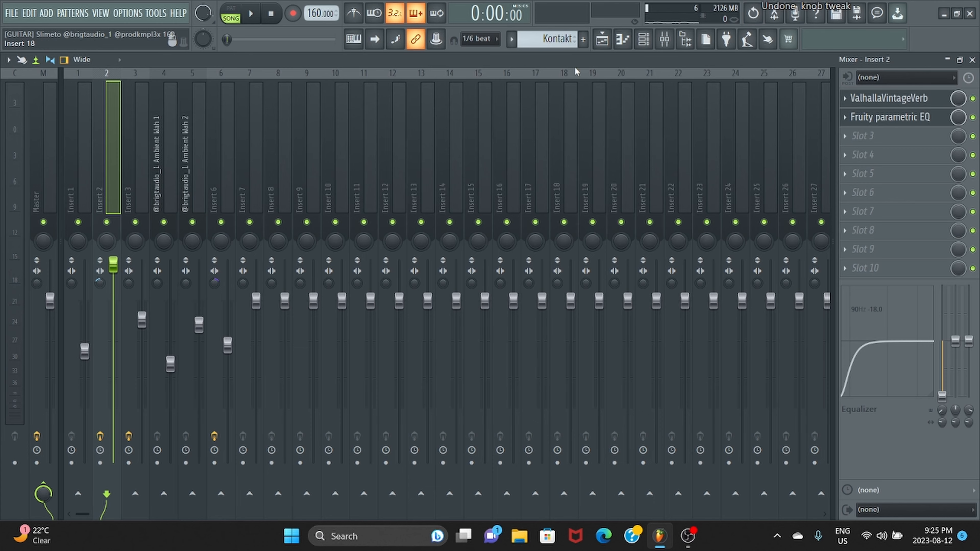
Step: Save the project and unmute all tracks in the playlist
{"action": "left_click", "coordinate": [601, 39]}
{"action": "key", "text": "ctrl+s"}
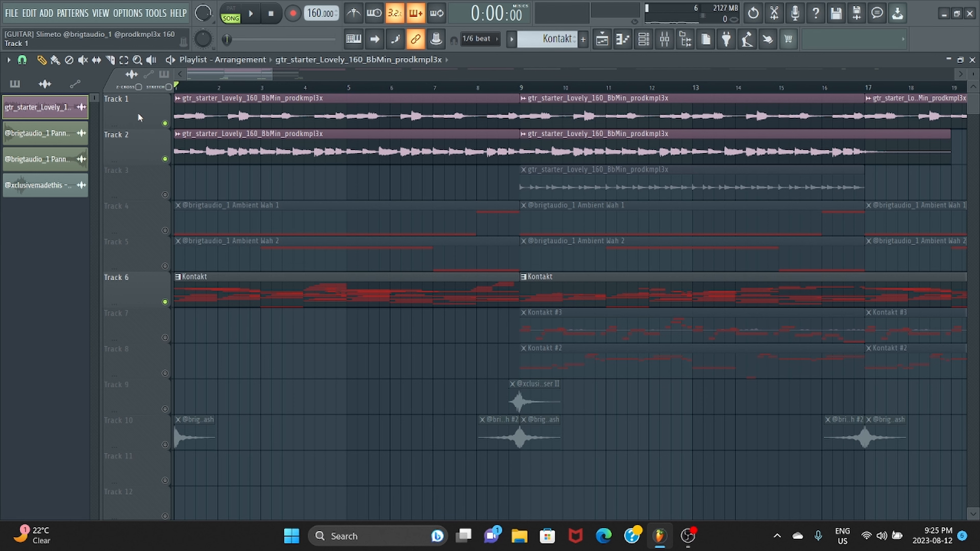
{"action": "left_click", "coordinate": [664, 40]}
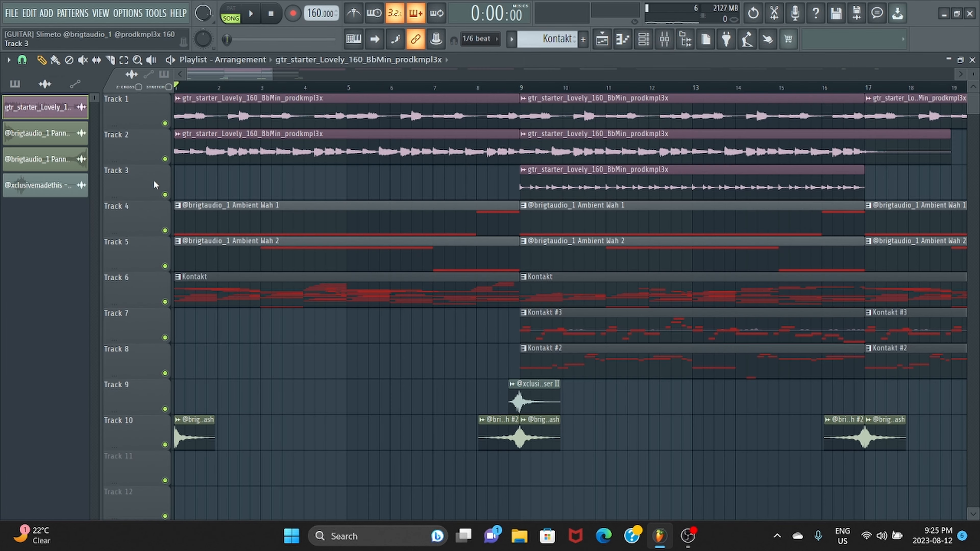
Step: Open the Ambient Wah 1 pattern in the piano roll and play its long A#4 note and the A#5 note at bar 8
{"action": "double_click", "coordinate": [199, 217]}
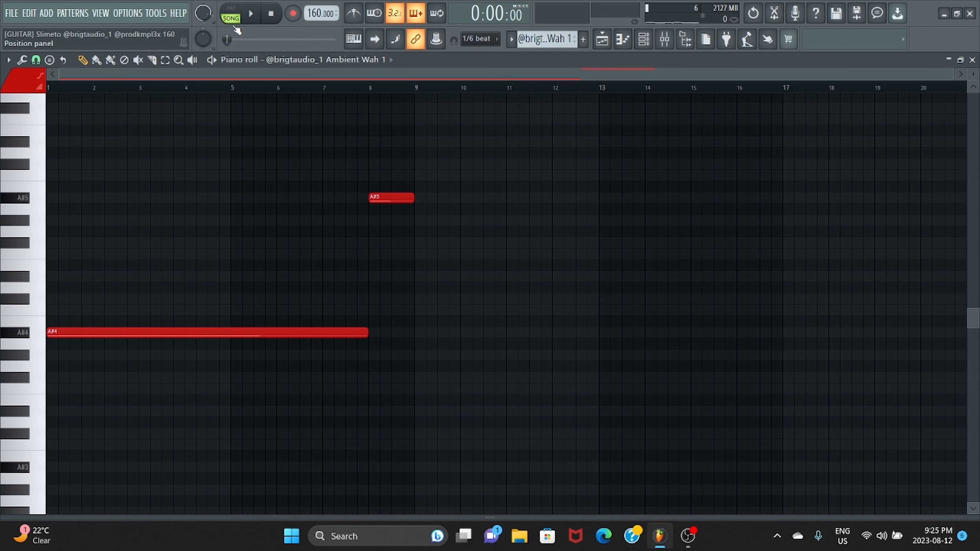
{"action": "scroll", "coordinate": [315, 171], "scroll_direction": "up", "scroll_amount": 2}
{"action": "key", "text": "space"}
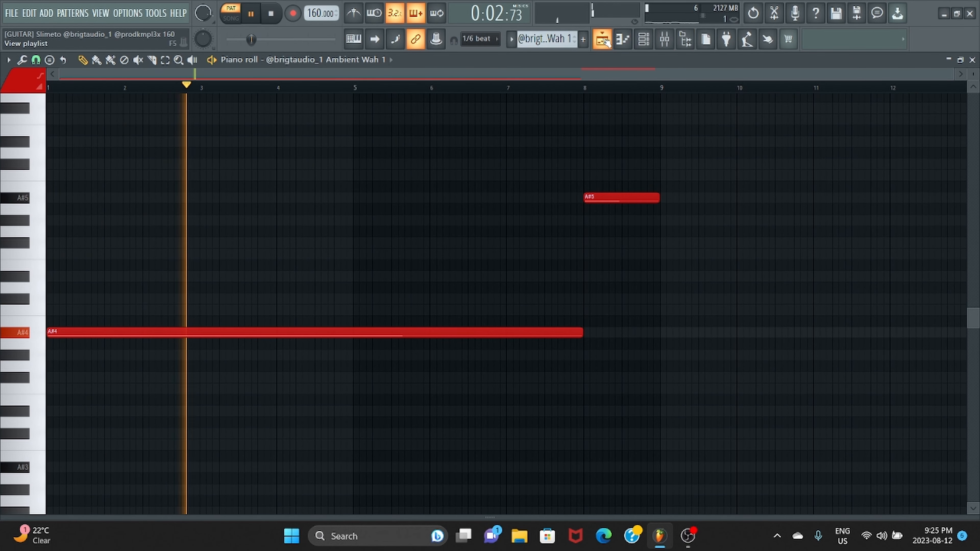
{"action": "left_click", "coordinate": [585, 88]}
{"action": "key", "text": "space"}
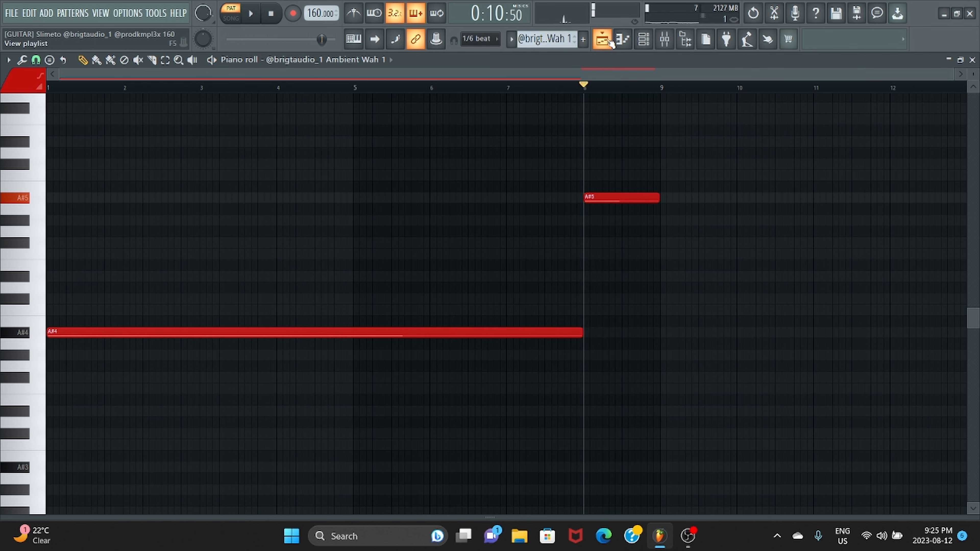
Step: Open the Ambient Wah 2 pattern from the playlist and play its A#5 and A#4 notes from just before bar 3
{"action": "key", "text": "F5"}
{"action": "double_click", "coordinate": [287, 265]}
{"action": "left_click", "coordinate": [196, 88]}
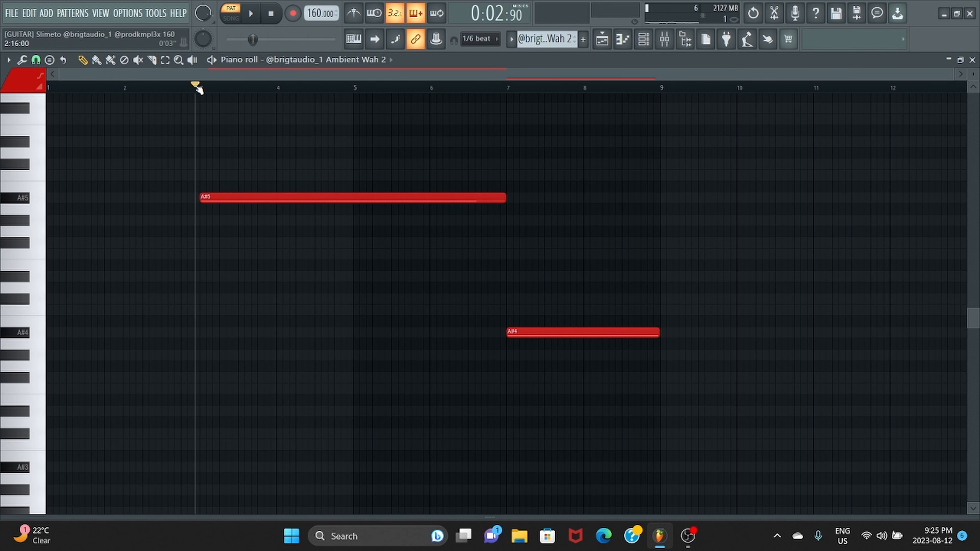
{"action": "key", "text": "space"}
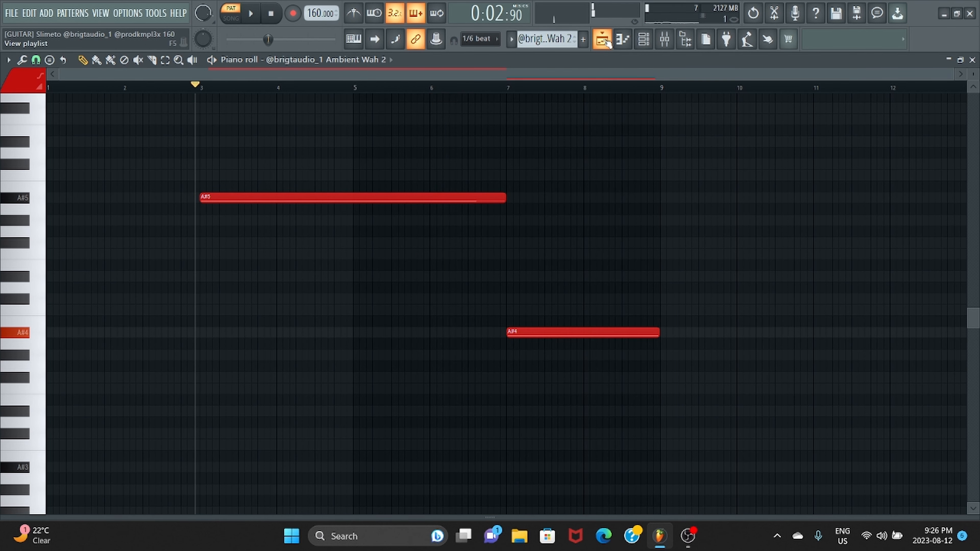
{"action": "key", "text": "F5"}
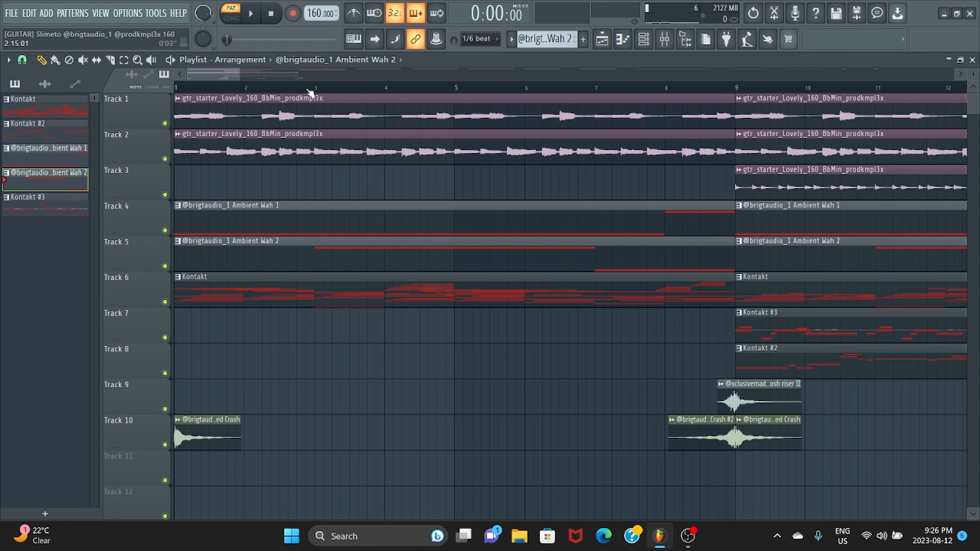
Step: Open the Kontakt #3 pattern from playlist track 7 in the piano roll and play its melody
{"action": "scroll", "coordinate": [296, 177], "scroll_direction": "down", "scroll_amount": 5}
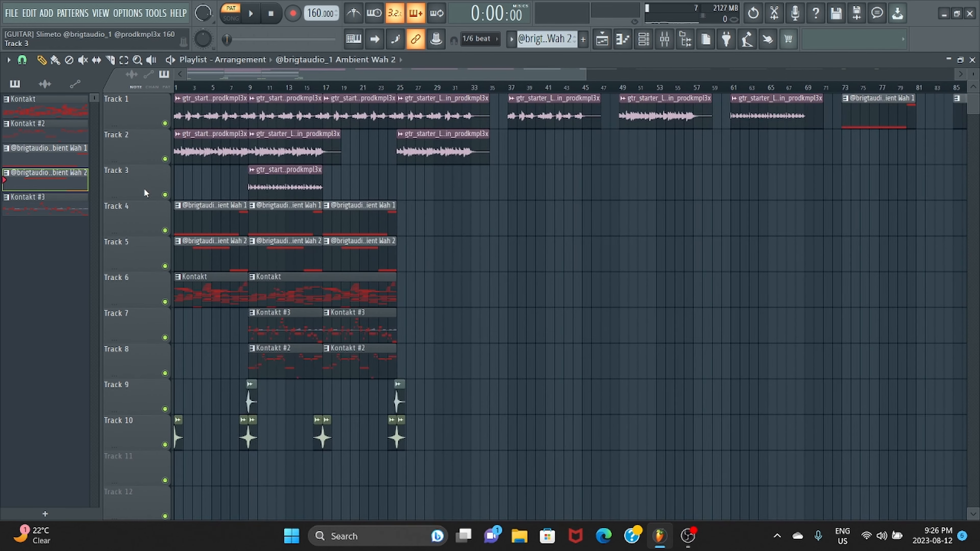
{"action": "scroll", "coordinate": [133, 218], "scroll_direction": "up", "scroll_amount": 5}
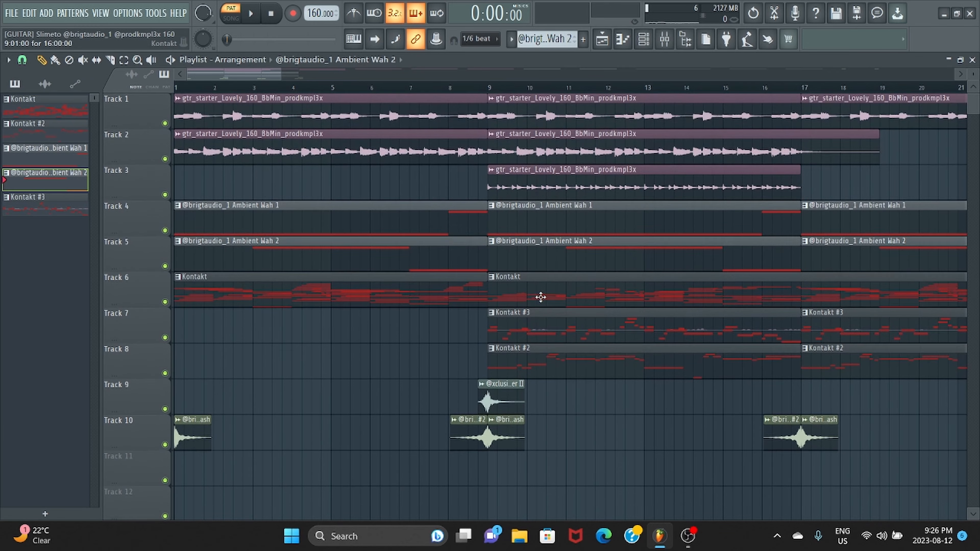
{"action": "double_click", "coordinate": [535, 337]}
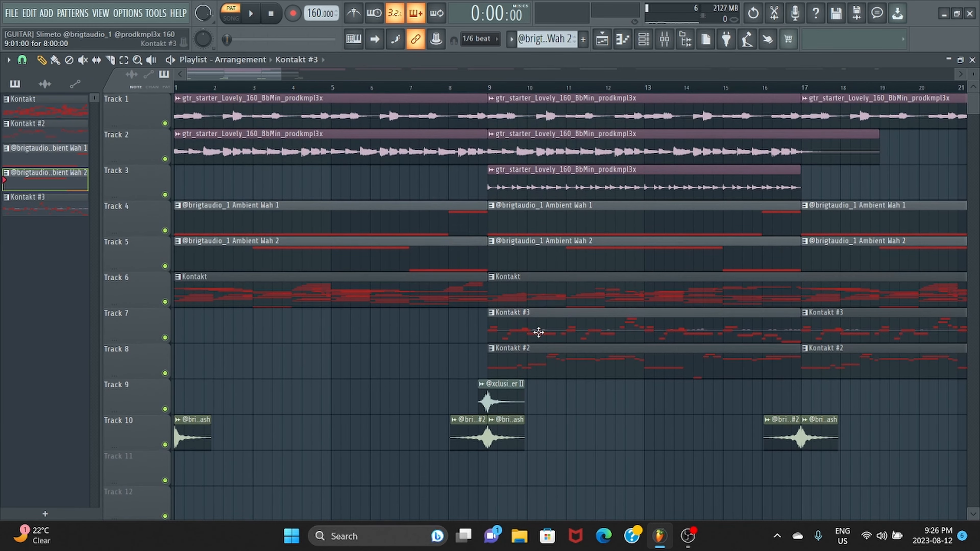
{"action": "key", "text": "space"}
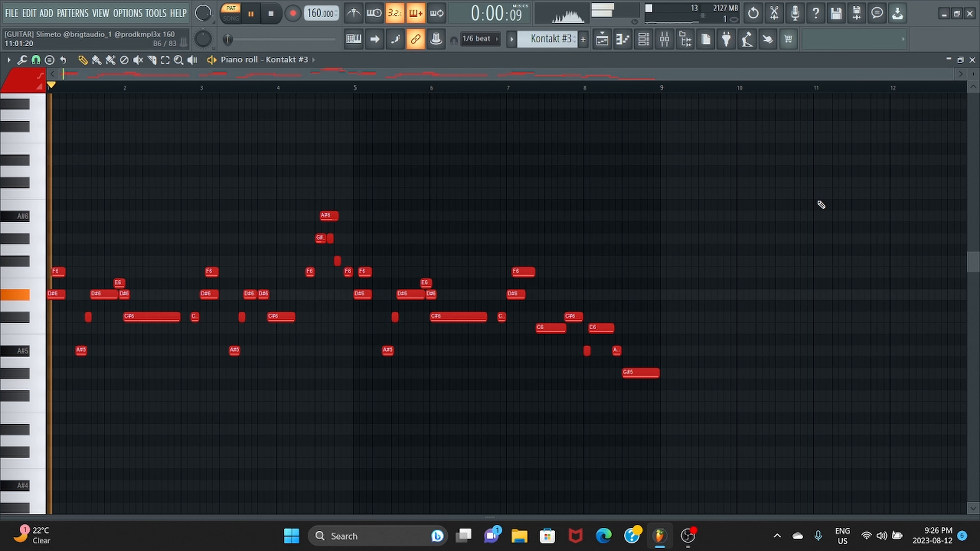
{"action": "left_click", "coordinate": [275, 14]}
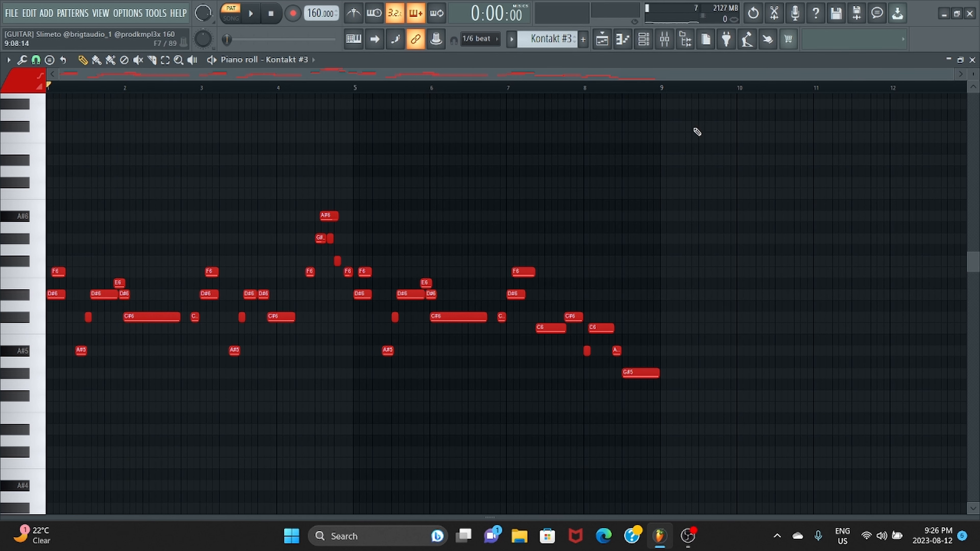
Step: Open the Kontakt #3 channel's plugin, check its loaded Evolution Infinity guitar, and close it
{"action": "left_click", "coordinate": [643, 38]}
{"action": "left_click", "coordinate": [339, 270]}
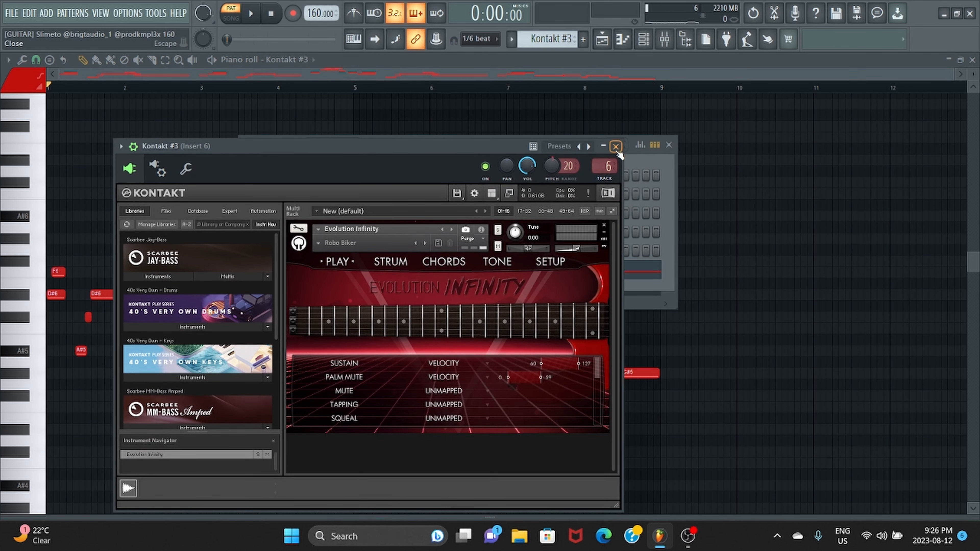
{"action": "left_click", "coordinate": [616, 147]}
Step: Inspect the Fruity parametric EQ 2, ValhallaVintageVerb and Fruity parametric EQ settings on mixer Insert 6
{"action": "left_click", "coordinate": [665, 39]}
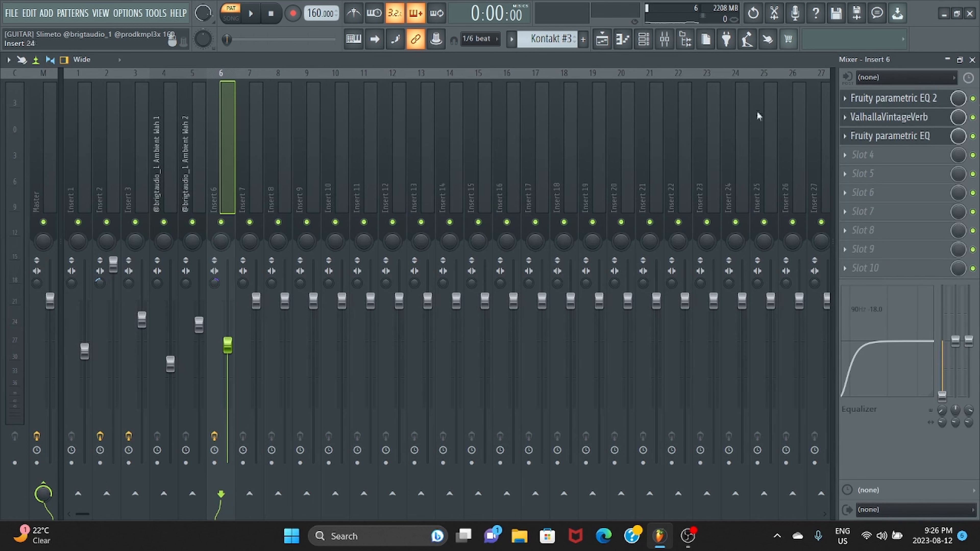
{"action": "left_click", "coordinate": [927, 98]}
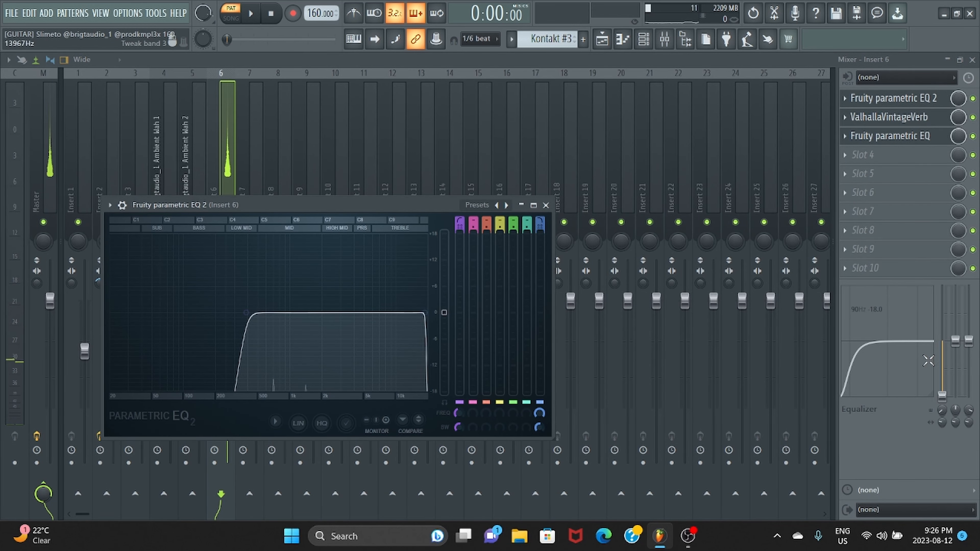
{"action": "left_click", "coordinate": [891, 117]}
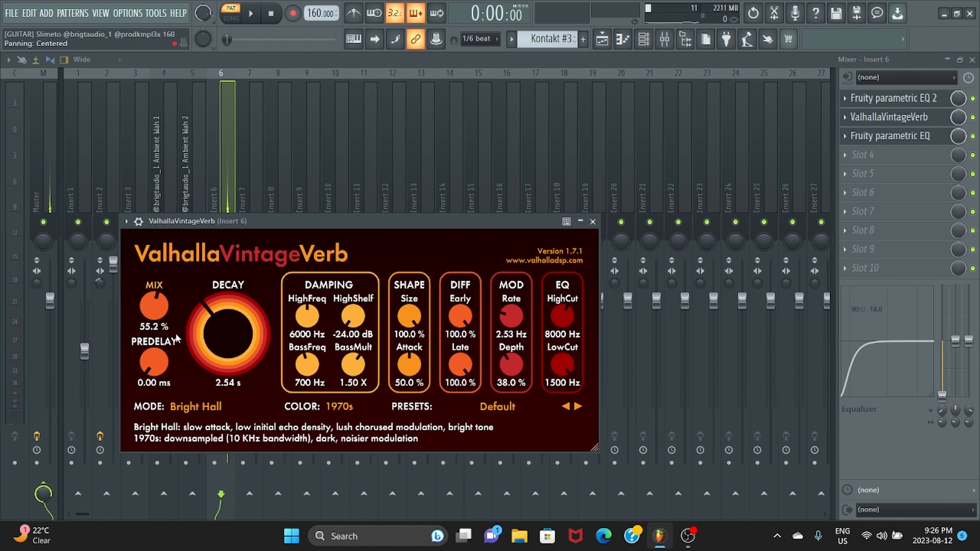
{"action": "left_click", "coordinate": [901, 137]}
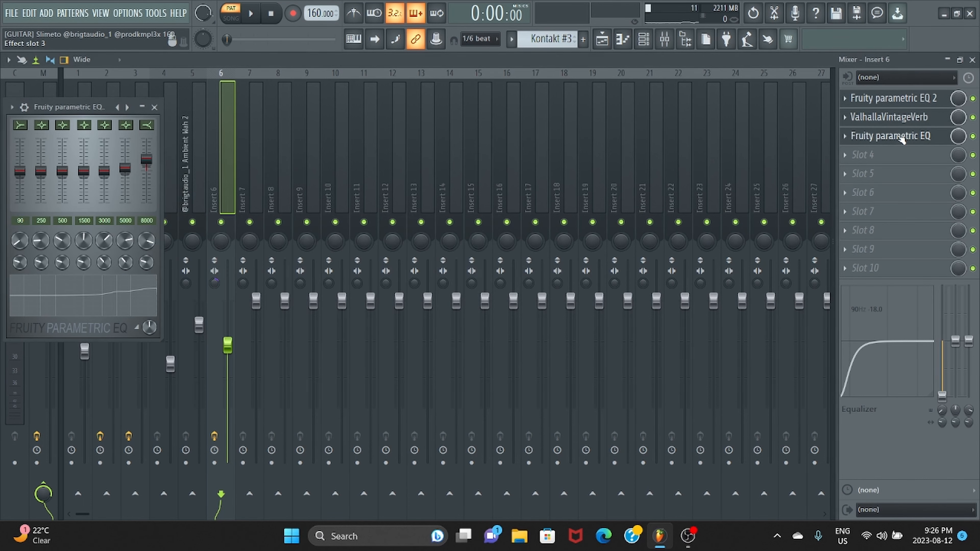
{"action": "left_click", "coordinate": [154, 107]}
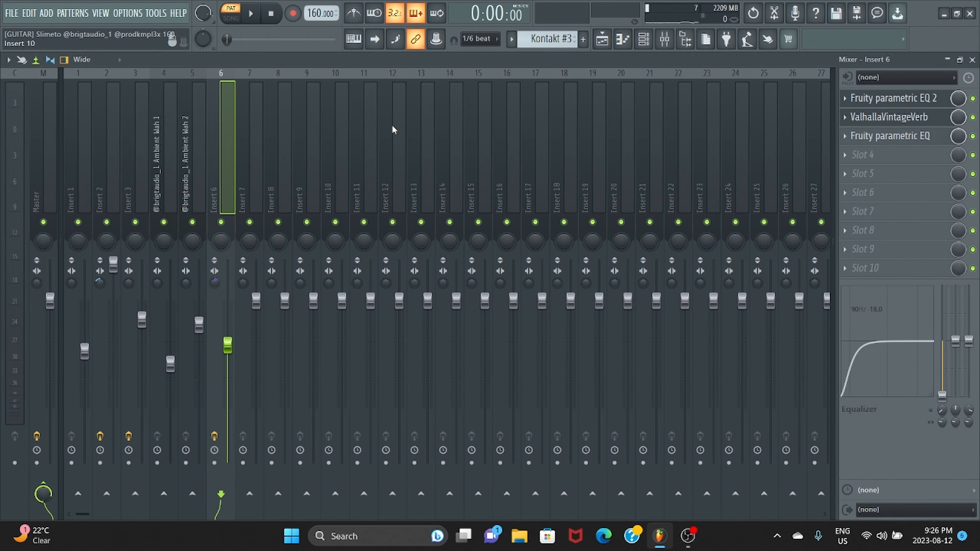
Step: Mute playlist tracks 3 to 6, 8 and 9, and play the song from bar 9 to hear Kontakt #3 with the guitar samples
{"action": "left_click", "coordinate": [622, 40]}
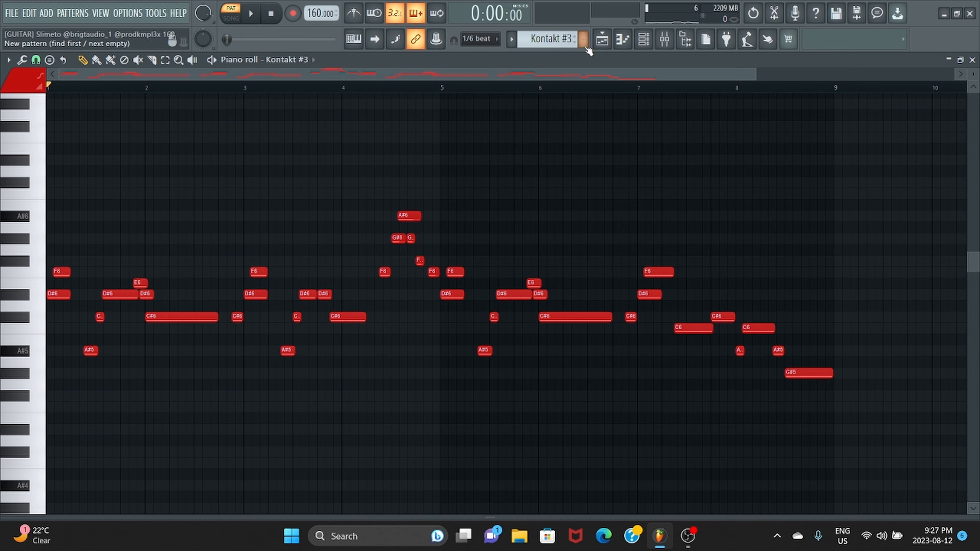
{"action": "left_click", "coordinate": [602, 38]}
{"action": "left_click", "coordinate": [165, 194]}
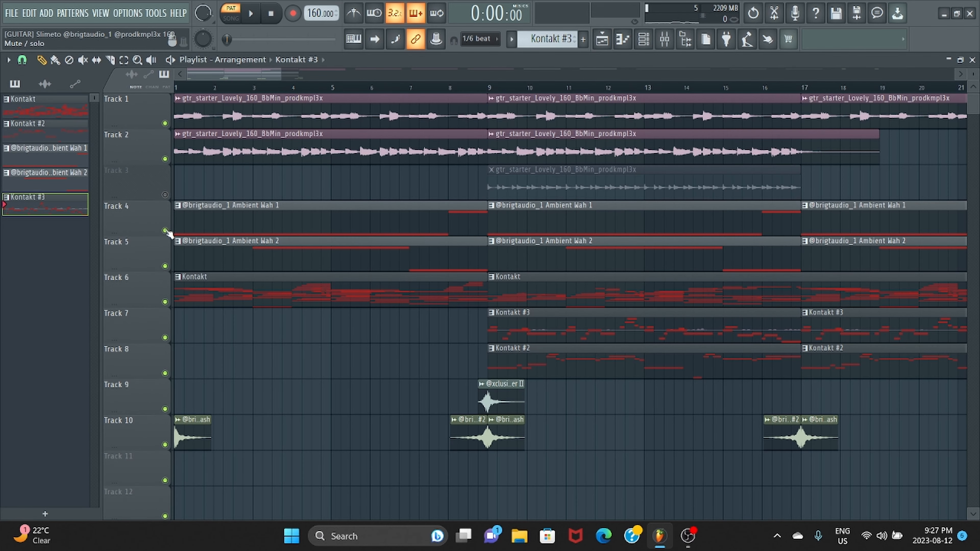
{"action": "left_click", "coordinate": [165, 230]}
{"action": "left_click", "coordinate": [165, 266]}
{"action": "left_click", "coordinate": [165, 302]}
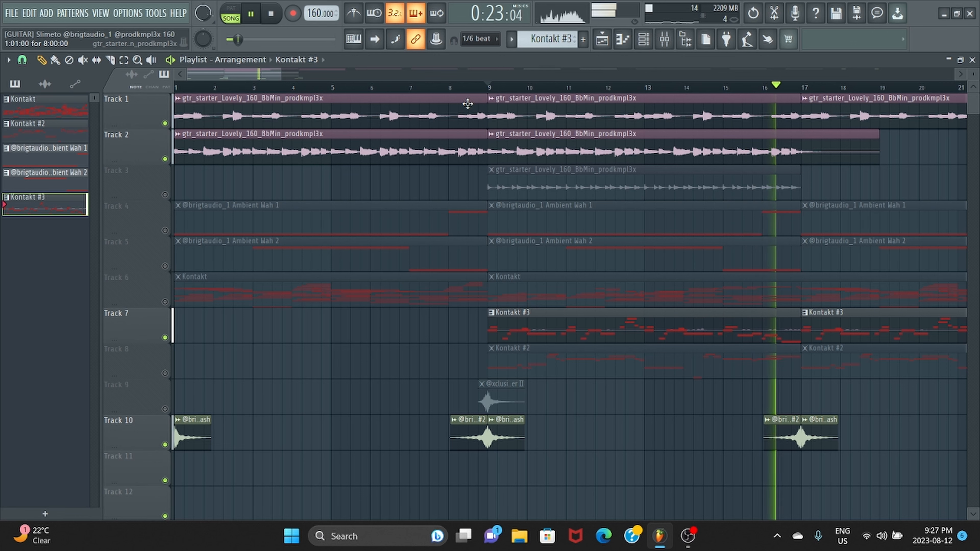
{"action": "key", "text": "space"}
{"action": "key", "text": "F7"}
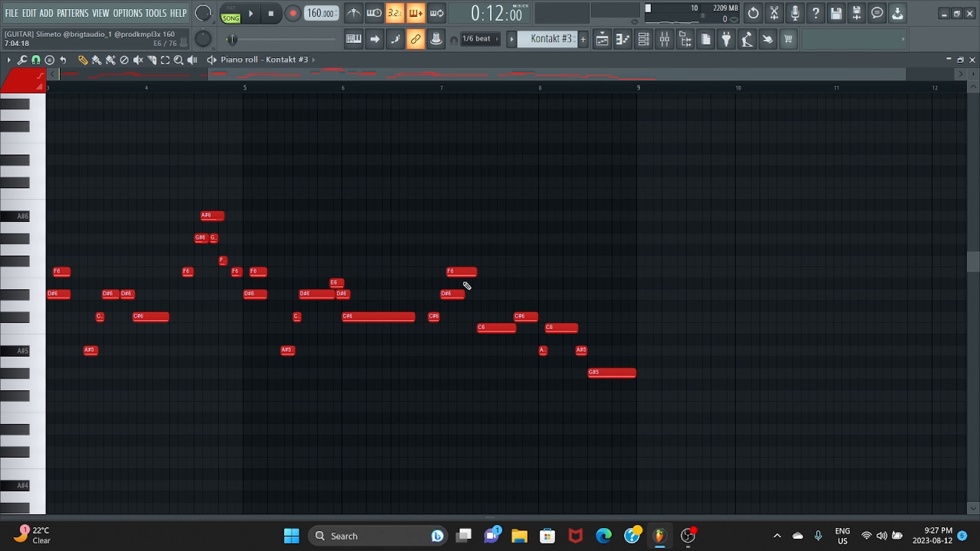
Step: Show all the notes of the Kontakt #3 melody in the piano roll and switch playback to pattern mode
{"action": "scroll", "coordinate": [468, 284], "scroll_direction": "down", "scroll_amount": 2}
{"action": "scroll", "coordinate": [36, 234], "scroll_direction": "up", "scroll_amount": 2}
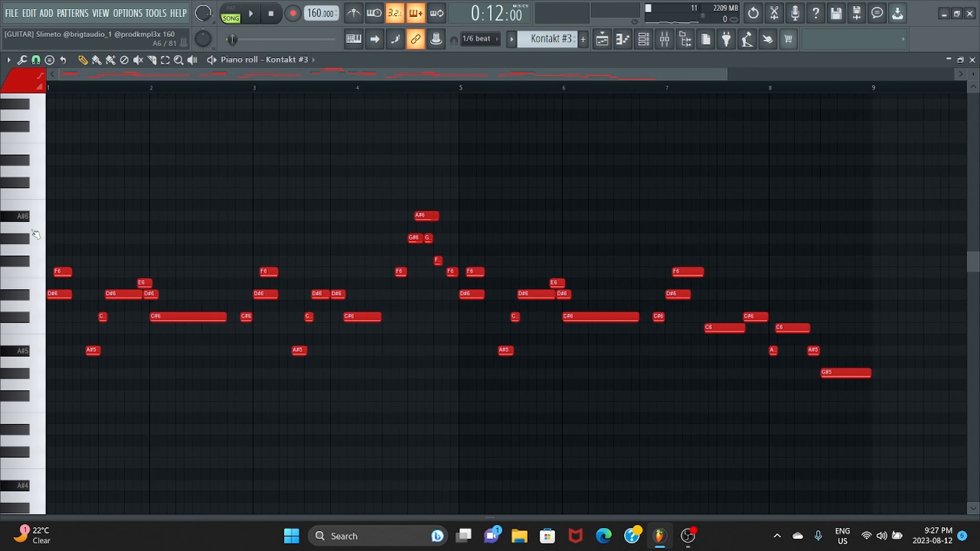
{"action": "key", "text": "l"}
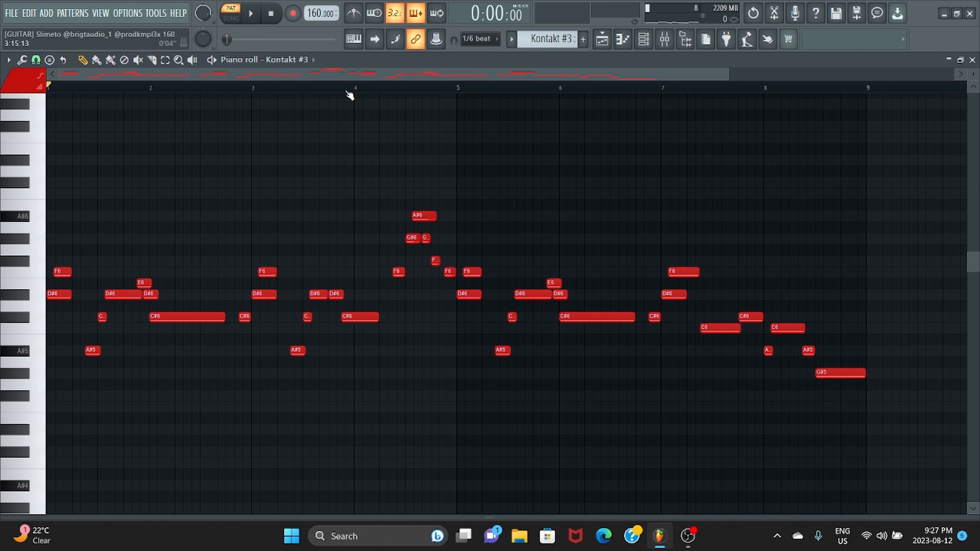
Step: Sketch five trial notes from B6 to D#7 above the Kontakt #3 melody around bars 3 and 4, and delete them
{"action": "left_click", "coordinate": [319, 161]}
{"action": "left_click", "coordinate": [249, 183]}
{"action": "left_click_drag", "start_coordinate": [249, 194], "coordinate": [245, 208]}
{"action": "left_click", "coordinate": [288, 195]}
{"action": "left_click", "coordinate": [373, 185]}
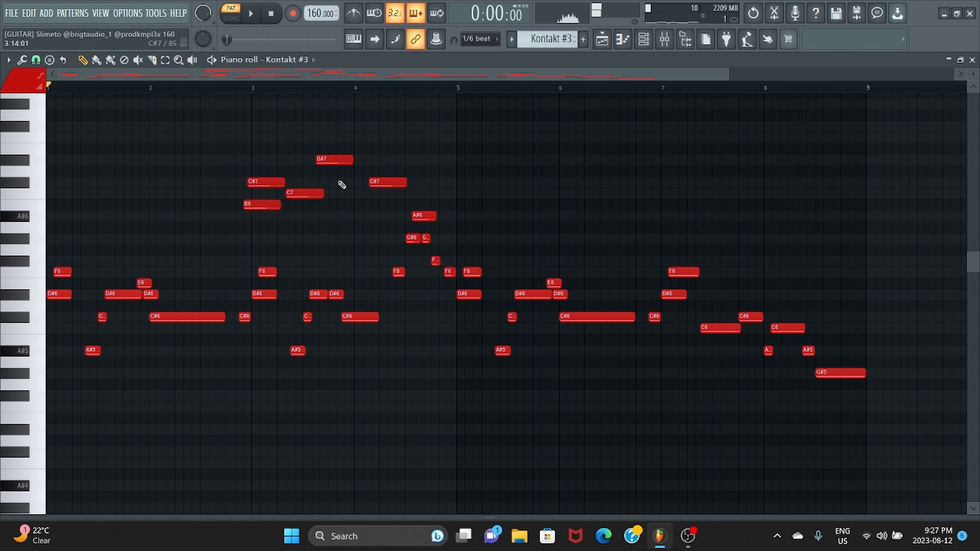
{"action": "left_click_drag", "start_coordinate": [422, 135], "coordinate": [256, 209]}
{"action": "key", "text": "Delete"}
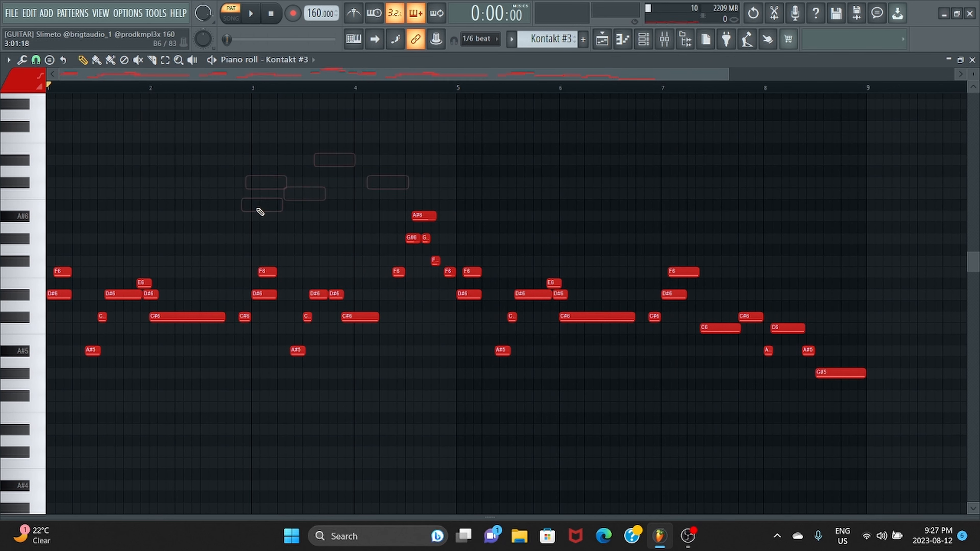
Step: Audition piano keys near the melody's first notes, play the opening bars of Kontakt #3, and save the project
{"action": "left_click_drag", "start_coordinate": [858, 177], "coordinate": [827, 210]}
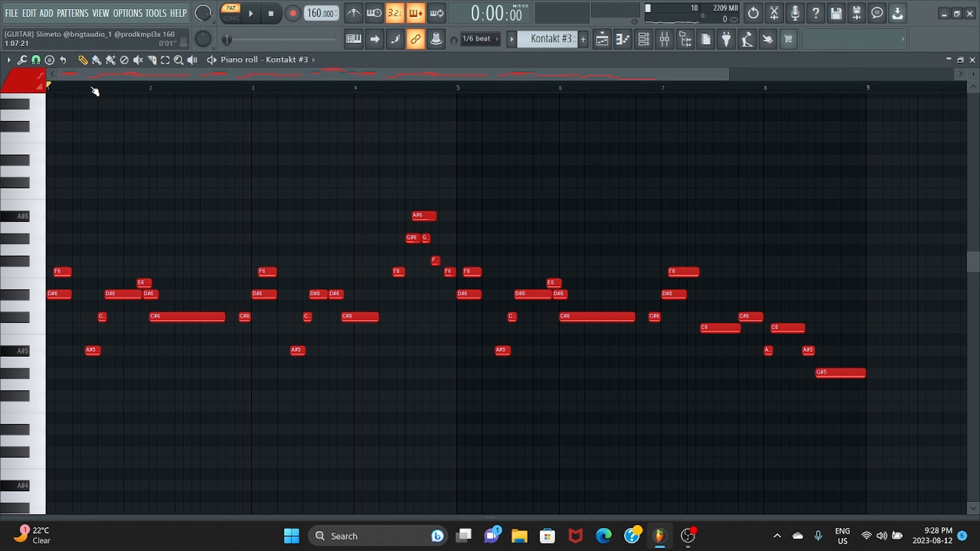
{"action": "scroll", "coordinate": [44, 149], "scroll_direction": "up", "scroll_amount": 4}
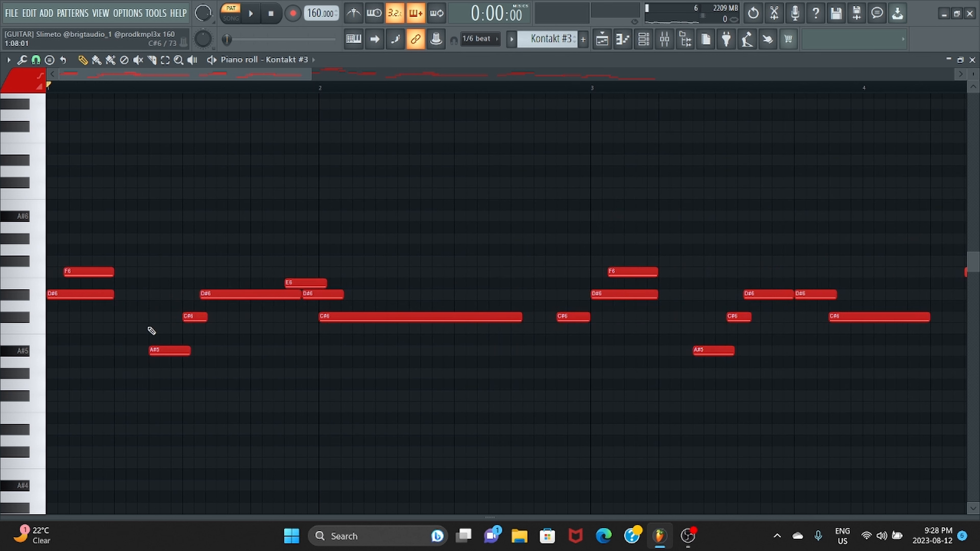
{"action": "left_click", "coordinate": [22, 356]}
{"action": "left_click", "coordinate": [31, 326]}
{"action": "left_click", "coordinate": [27, 289]}
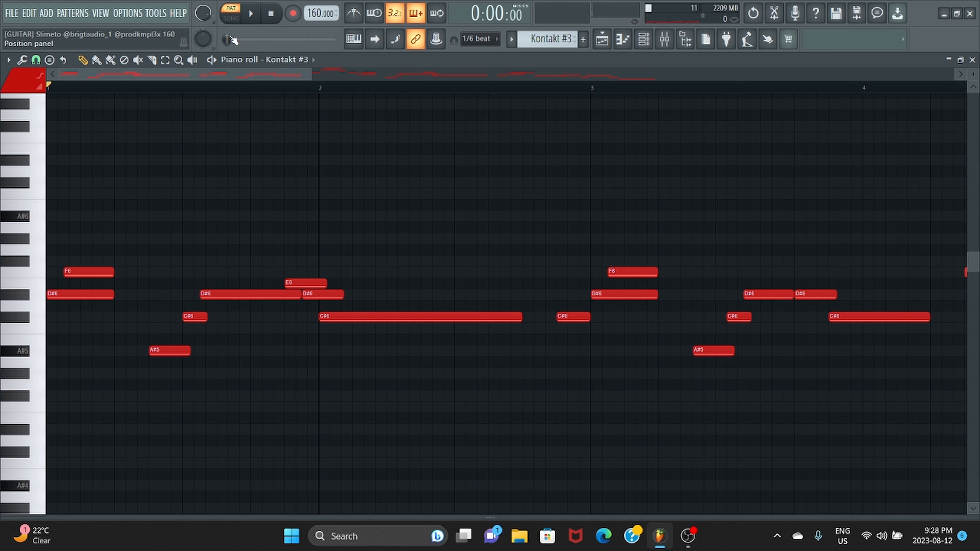
{"action": "key", "text": "space"}
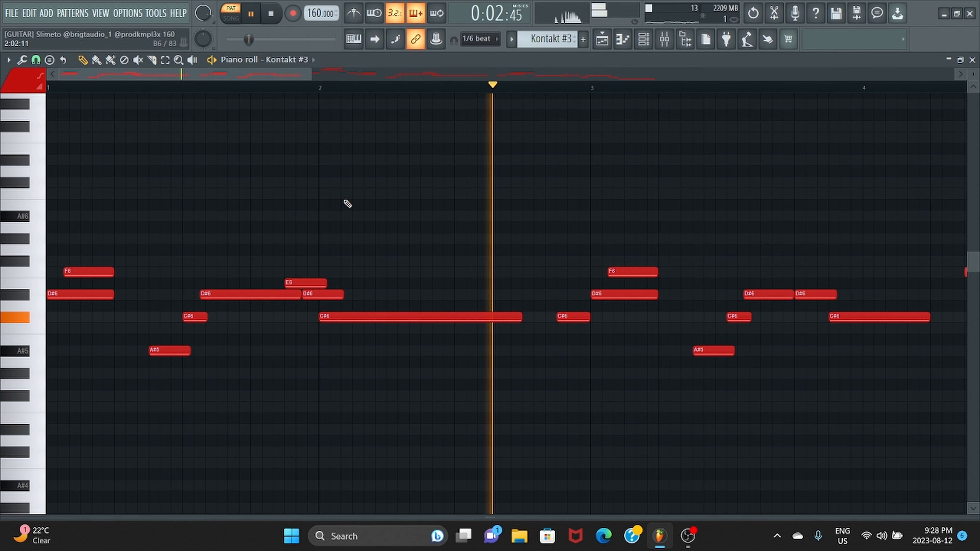
{"action": "key", "text": "space"}
{"action": "scroll", "coordinate": [347, 204], "scroll_direction": "down", "scroll_amount": 3}
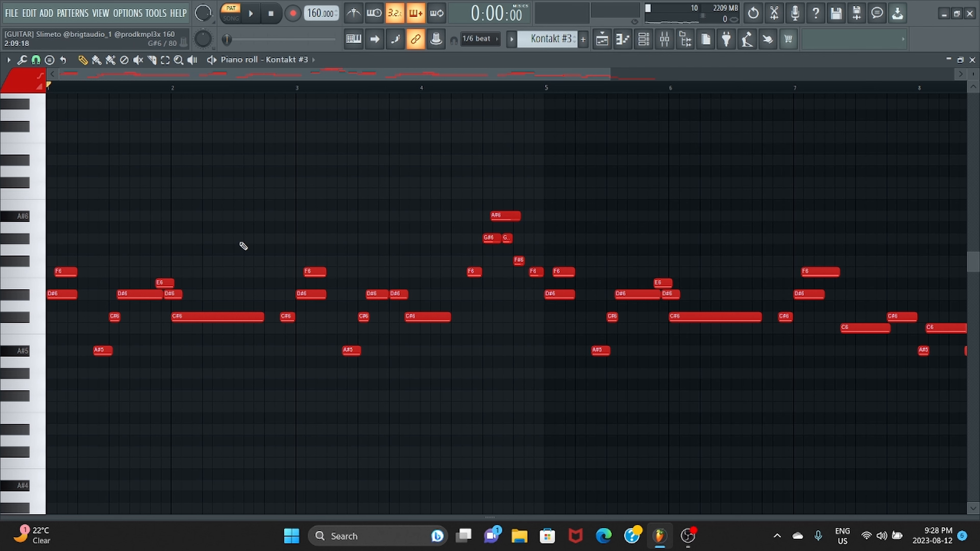
{"action": "key", "text": "ctrl+s"}
Step: Open the Kontakt #2 pattern from playlist track 8 in the piano roll and play its melody
{"action": "left_click", "coordinate": [602, 38]}
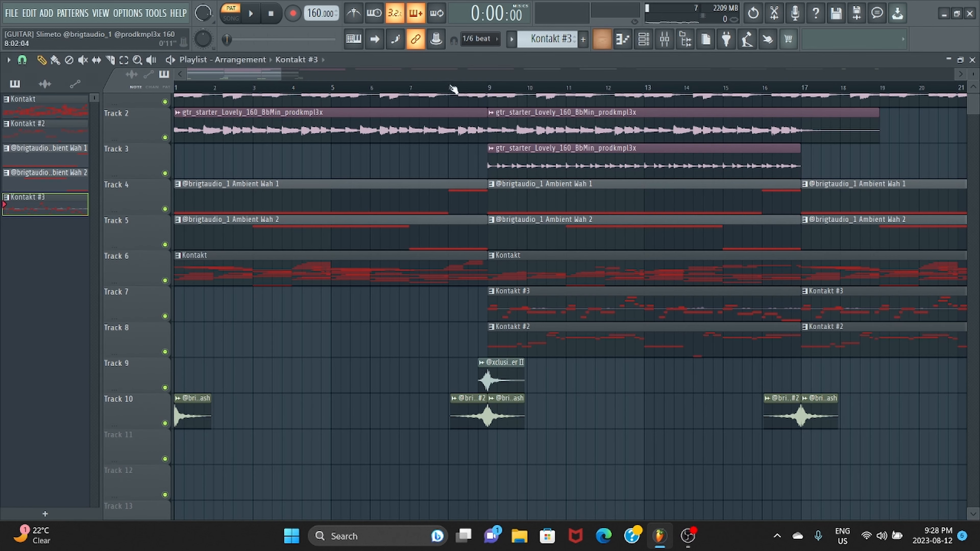
{"action": "double_click", "coordinate": [546, 344]}
{"action": "left_click", "coordinate": [230, 10]}
{"action": "scroll", "coordinate": [400, 230], "scroll_direction": "down", "scroll_amount": 8}
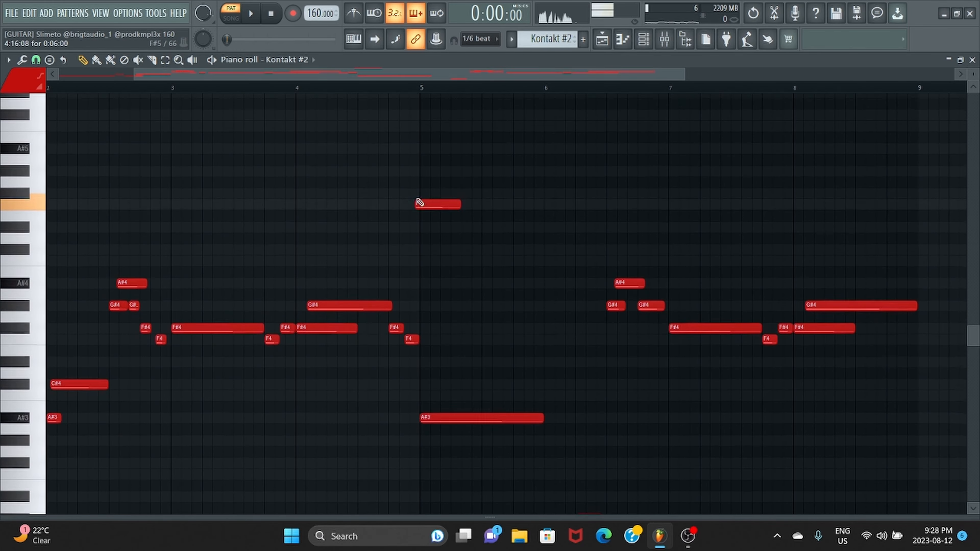
{"action": "key", "text": "space"}
{"action": "scroll", "coordinate": [575, 165], "scroll_direction": "up", "scroll_amount": 1}
{"action": "scroll", "coordinate": [578, 152], "scroll_direction": "down", "scroll_amount": 2}
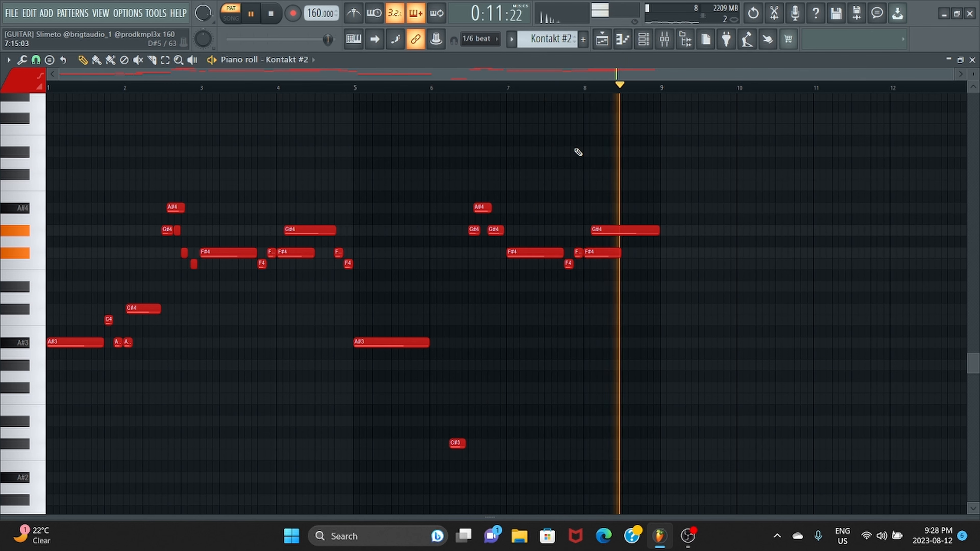
{"action": "key", "text": "space"}
Step: Inspect the Fruity parametric EQ 2 settings on mixer Insert 3 and close the effect
{"action": "left_click", "coordinate": [664, 38]}
{"action": "left_click", "coordinate": [166, 174]}
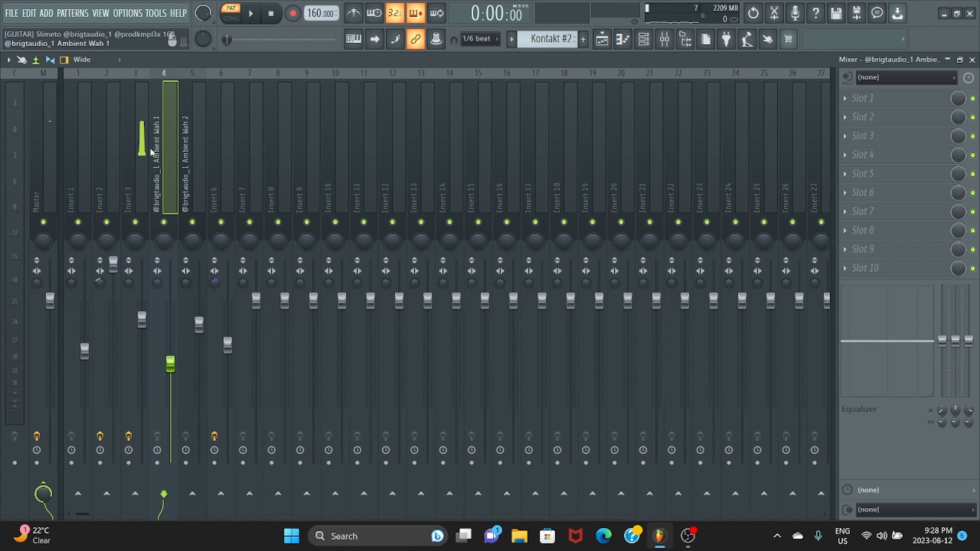
{"action": "left_click", "coordinate": [142, 161], "text": "ctrl"}
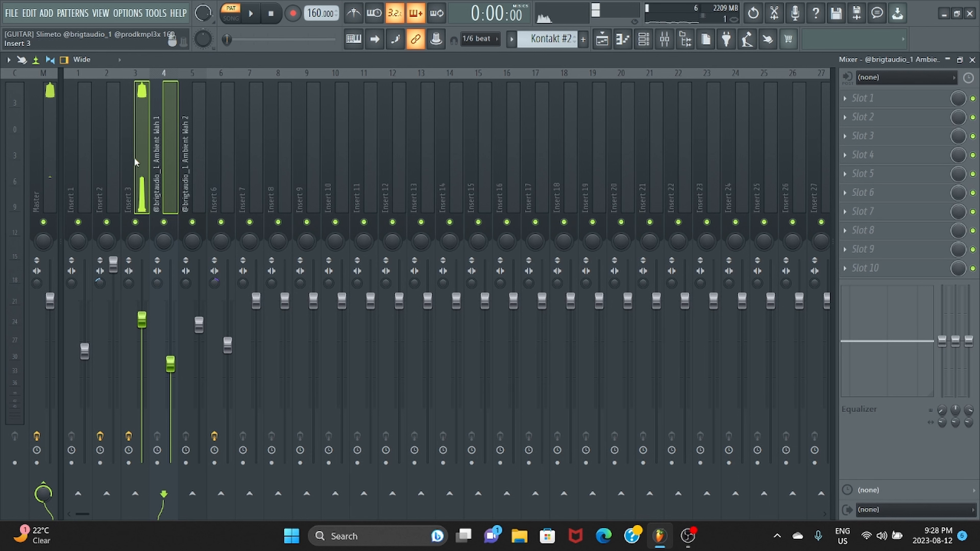
{"action": "left_click", "coordinate": [142, 166]}
{"action": "left_click", "coordinate": [893, 97]}
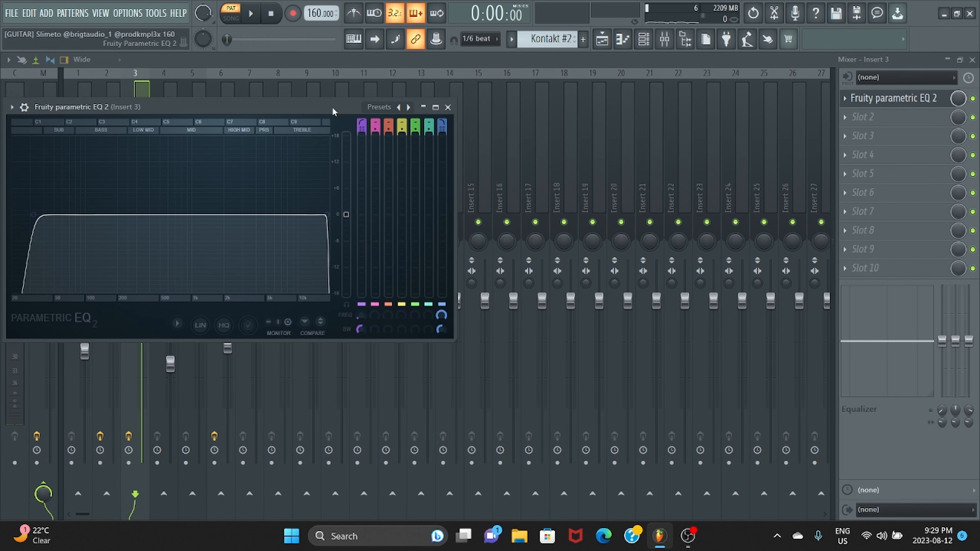
{"action": "left_click", "coordinate": [449, 108]}
Step: Return to the playlist in song mode and set the playhead to bar 1
{"action": "left_click", "coordinate": [602, 42]}
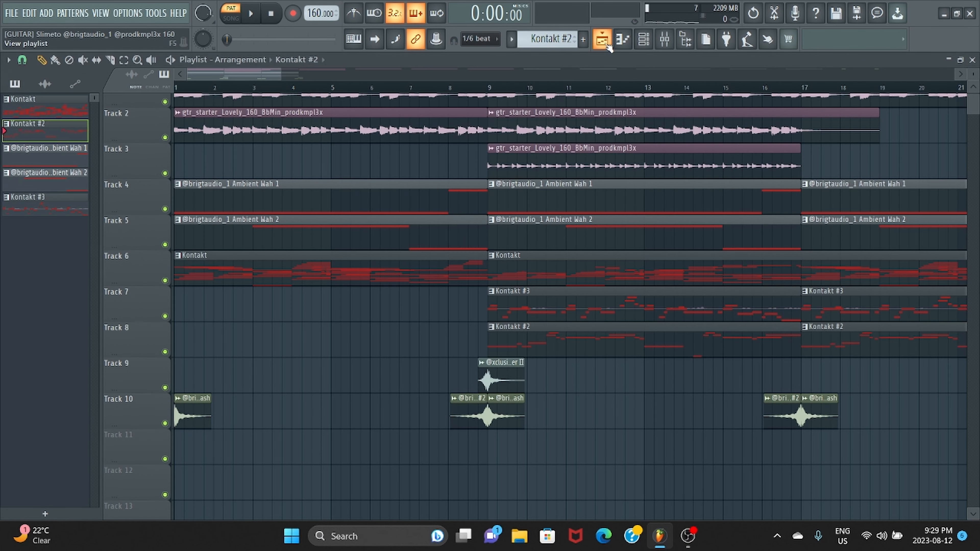
{"action": "left_click", "coordinate": [497, 88]}
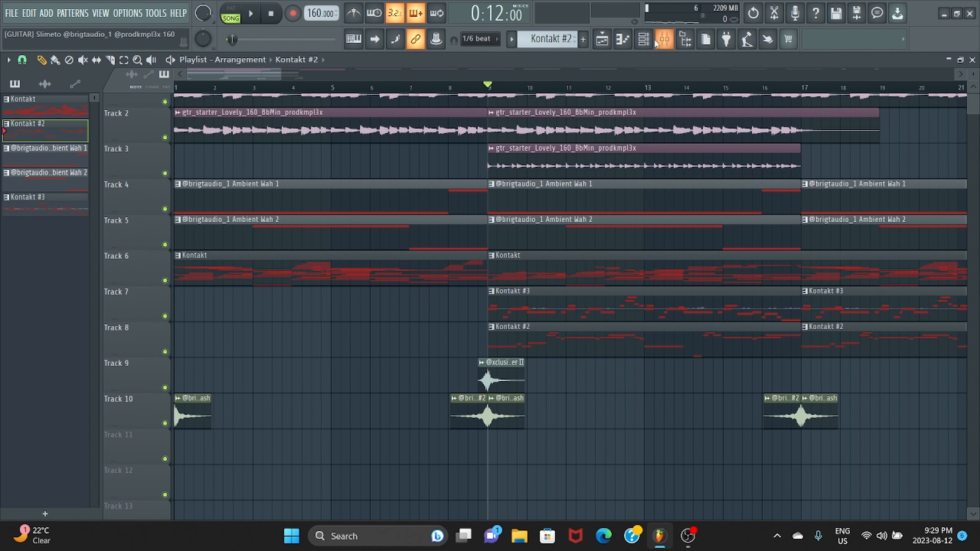
{"action": "left_click", "coordinate": [664, 39]}
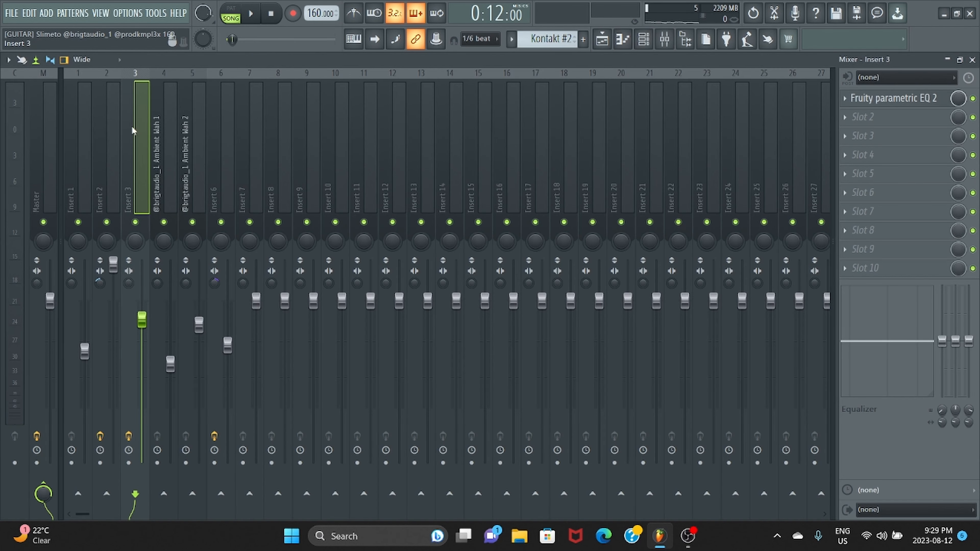
{"action": "left_click", "coordinate": [603, 39]}
{"action": "left_click", "coordinate": [175, 88]}
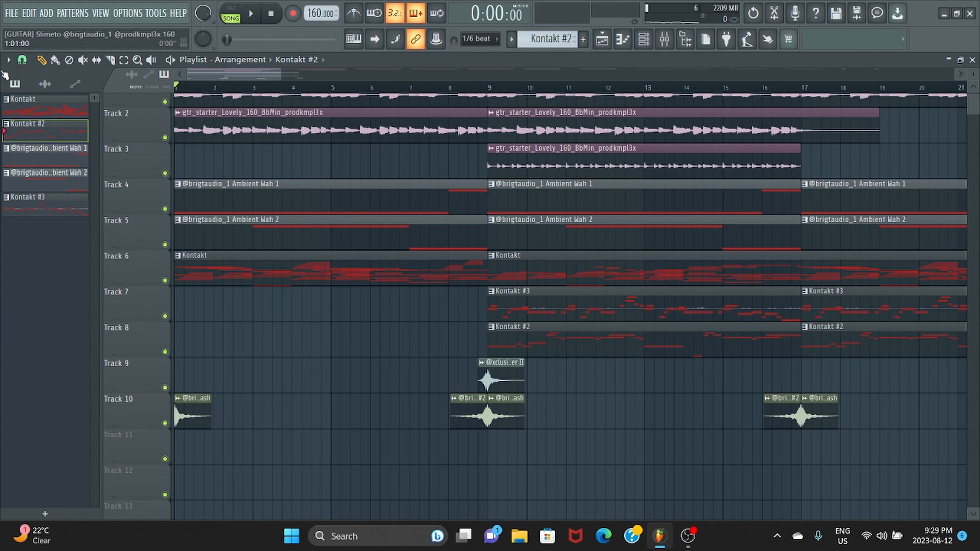
Step: Examine the overall playlist arrangement of the guitar samples, patterns and effect sounds on tracks 1 to 10
{"action": "scroll", "coordinate": [98, 253], "scroll_direction": "up", "scroll_amount": 1}
{"action": "scroll", "coordinate": [98, 252], "scroll_direction": "down", "scroll_amount": 4}
{"action": "scroll", "coordinate": [98, 253], "scroll_direction": "up", "scroll_amount": 3}
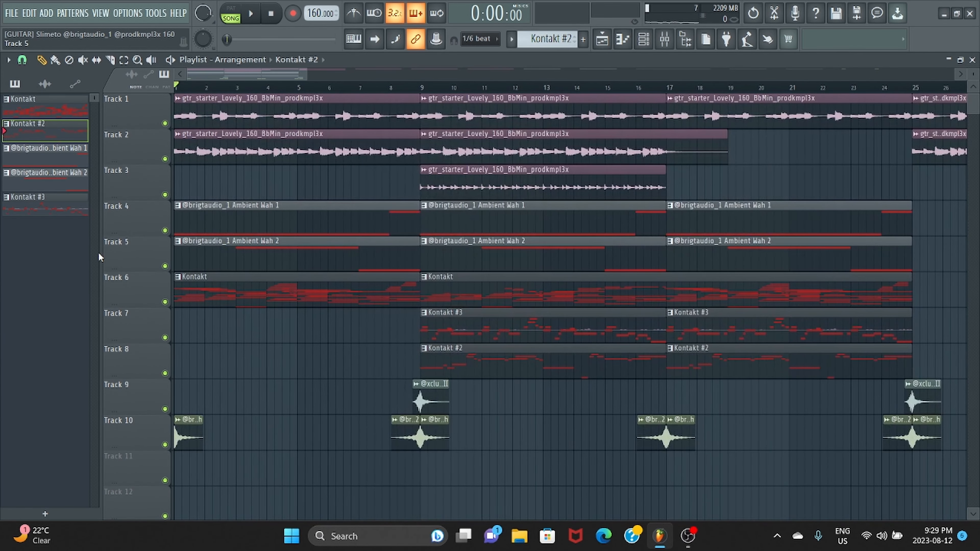
{"action": "scroll", "coordinate": [134, 253], "scroll_direction": "down", "scroll_amount": 1}
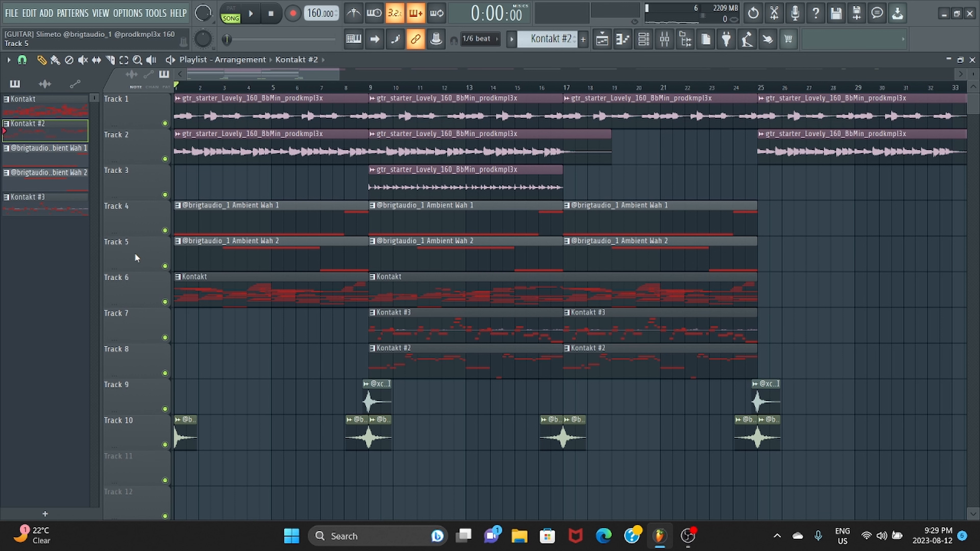
{"action": "mouse_move", "coordinate": [239, 191]}
{"action": "left_mouse_down"}
{"action": "mouse_move", "coordinate": [611, 95]}
{"action": "mouse_move", "coordinate": [248, 192]}
{"action": "left_mouse_up"}
{"action": "scroll", "coordinate": [278, 449], "scroll_direction": "down", "scroll_amount": 2}
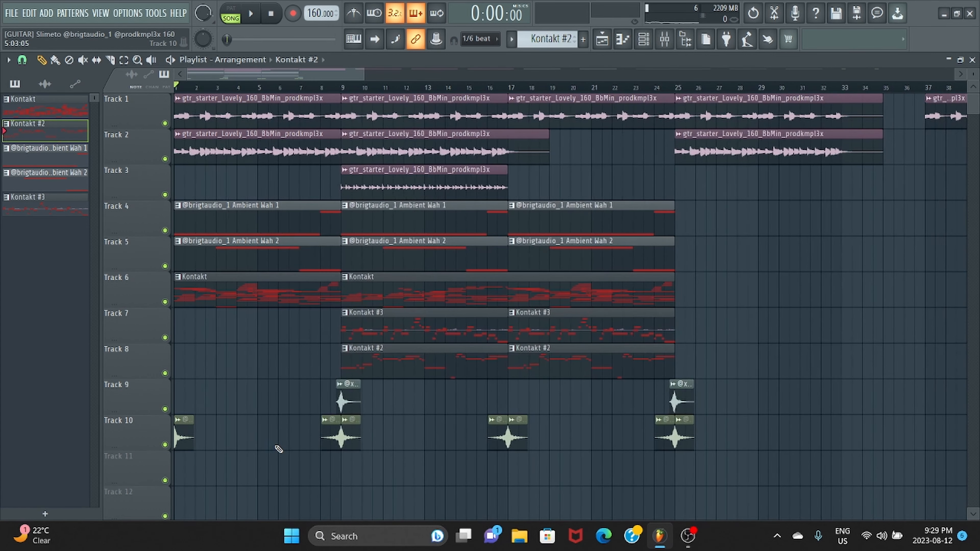